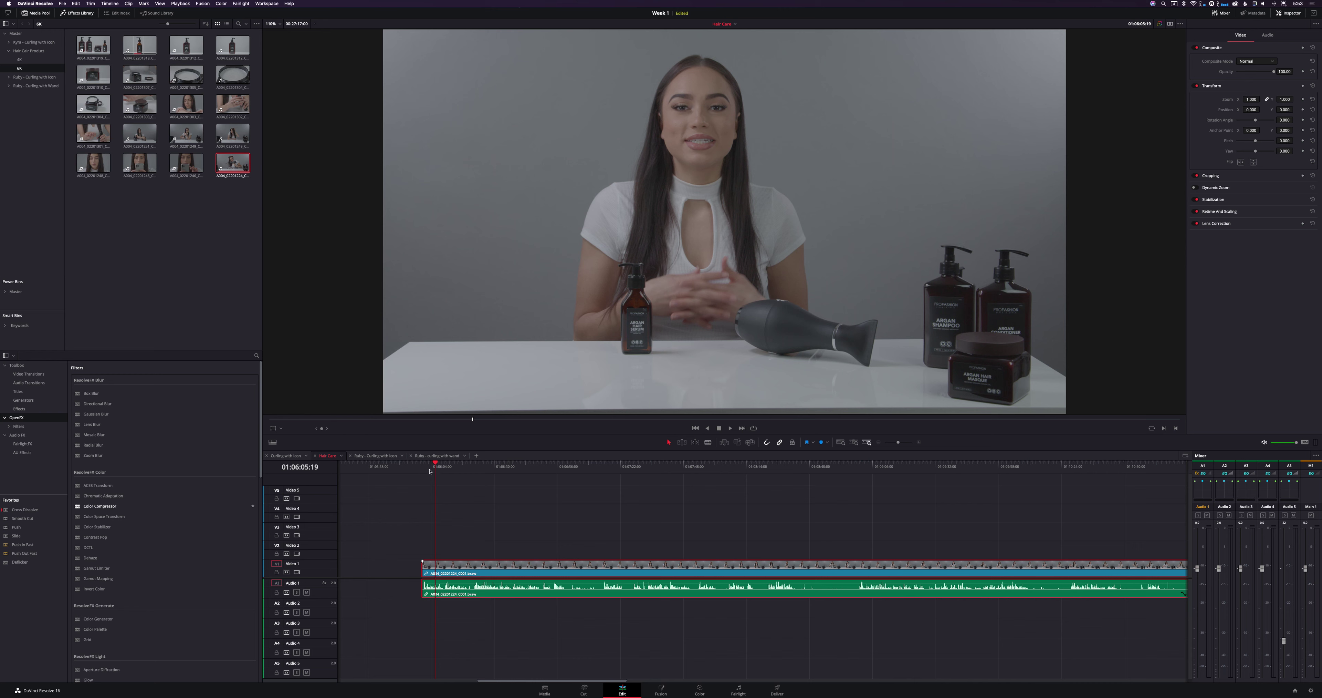
Scrub through the raw presenter clip, then zoom the timeline out to reveal the earlier edit.
drag(430, 469, 428, 470)
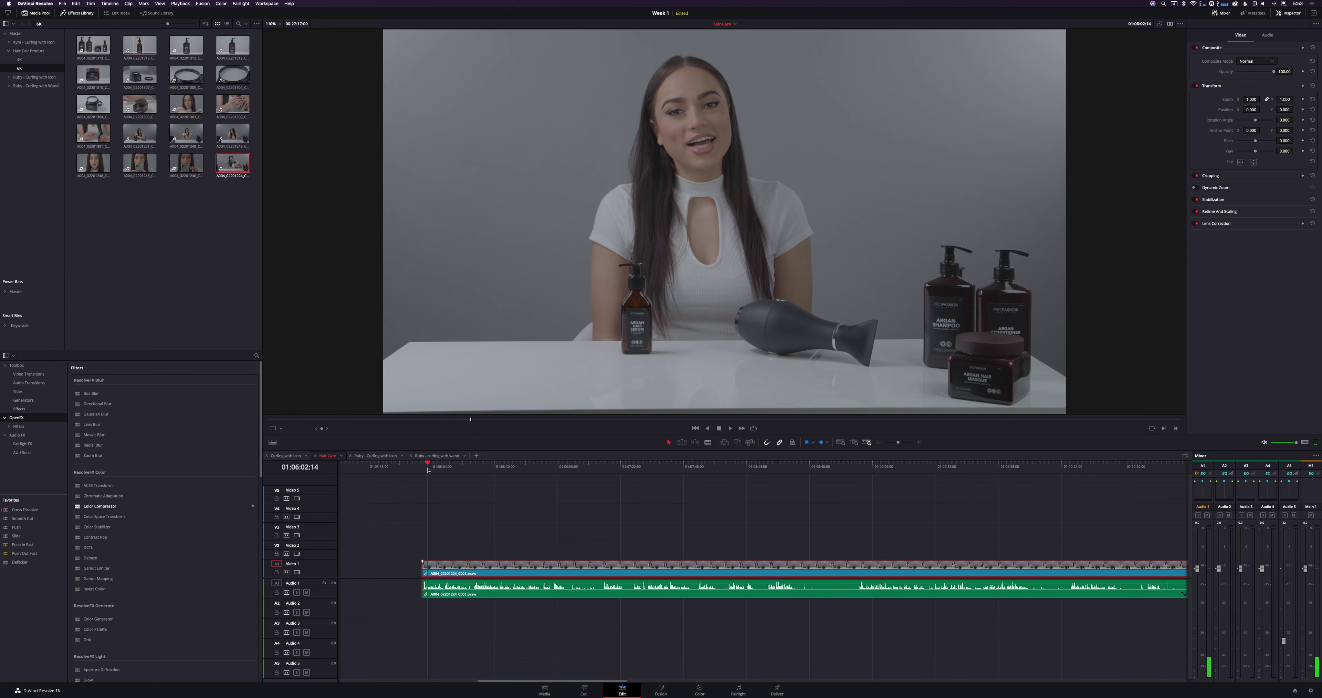
click(442, 467)
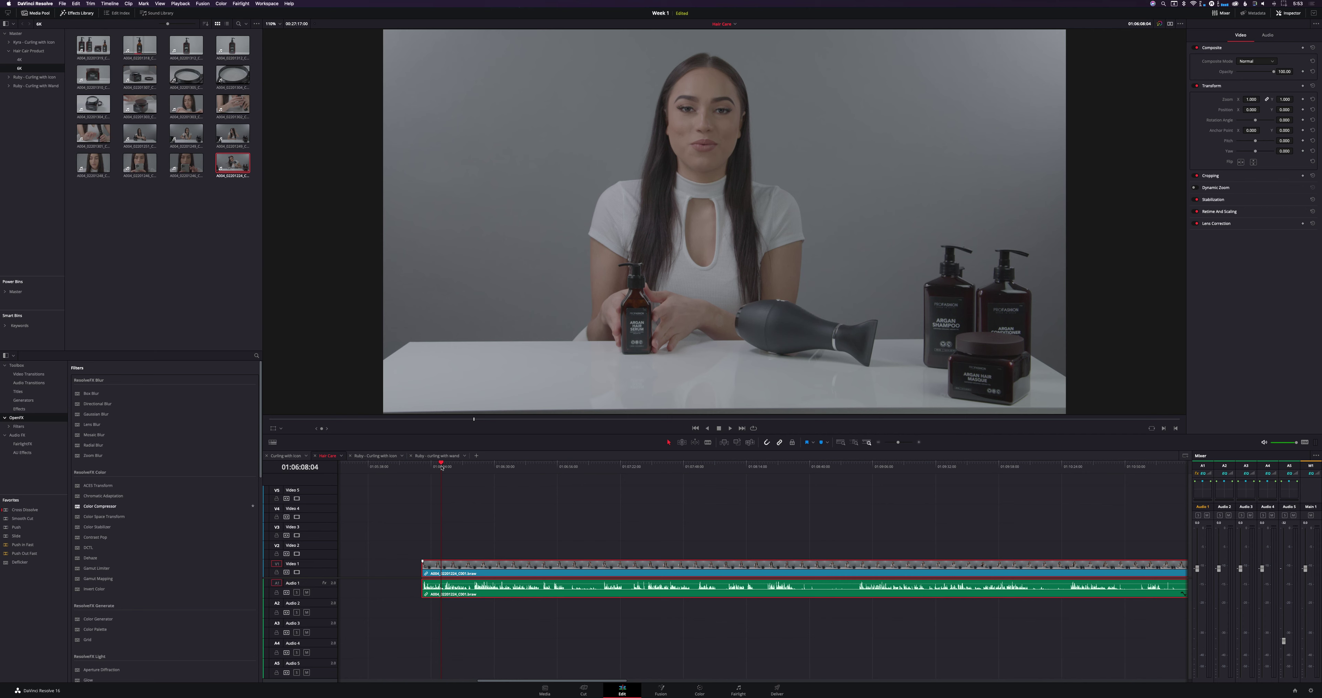
drag(445, 464, 618, 475)
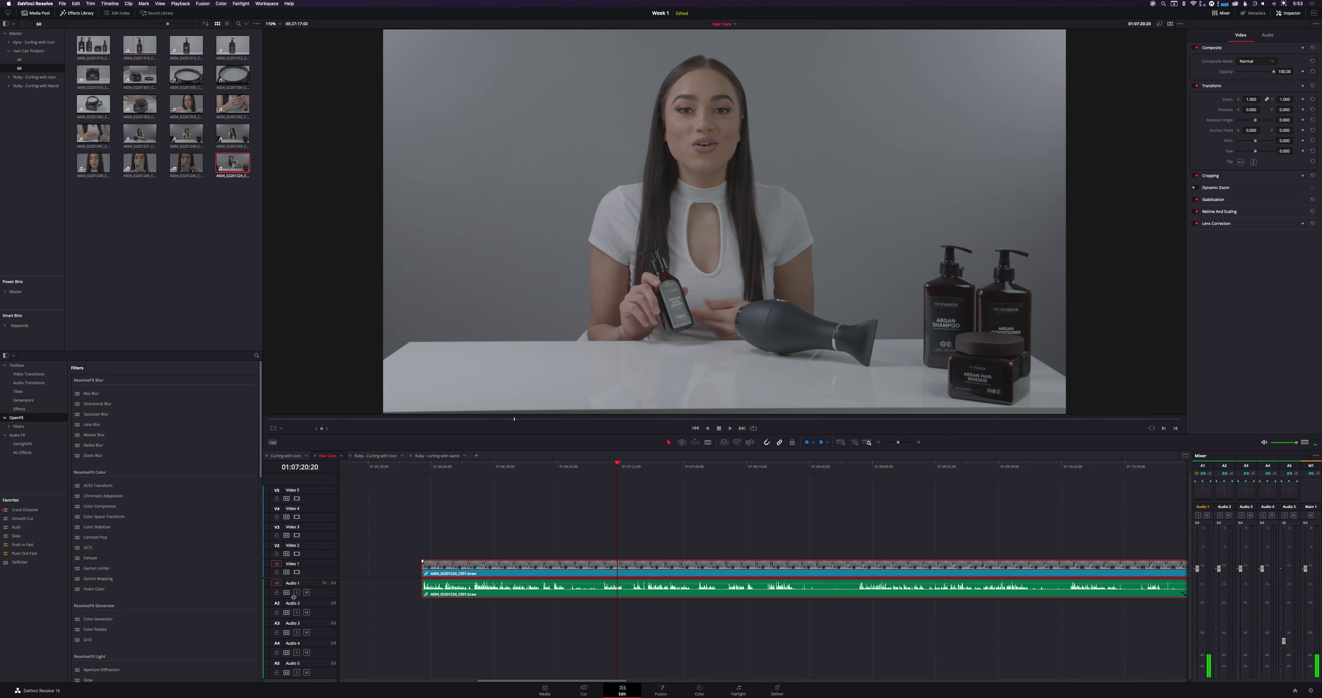
drag(556, 473, 946, 479)
key(super+minus)
key(super+minus)
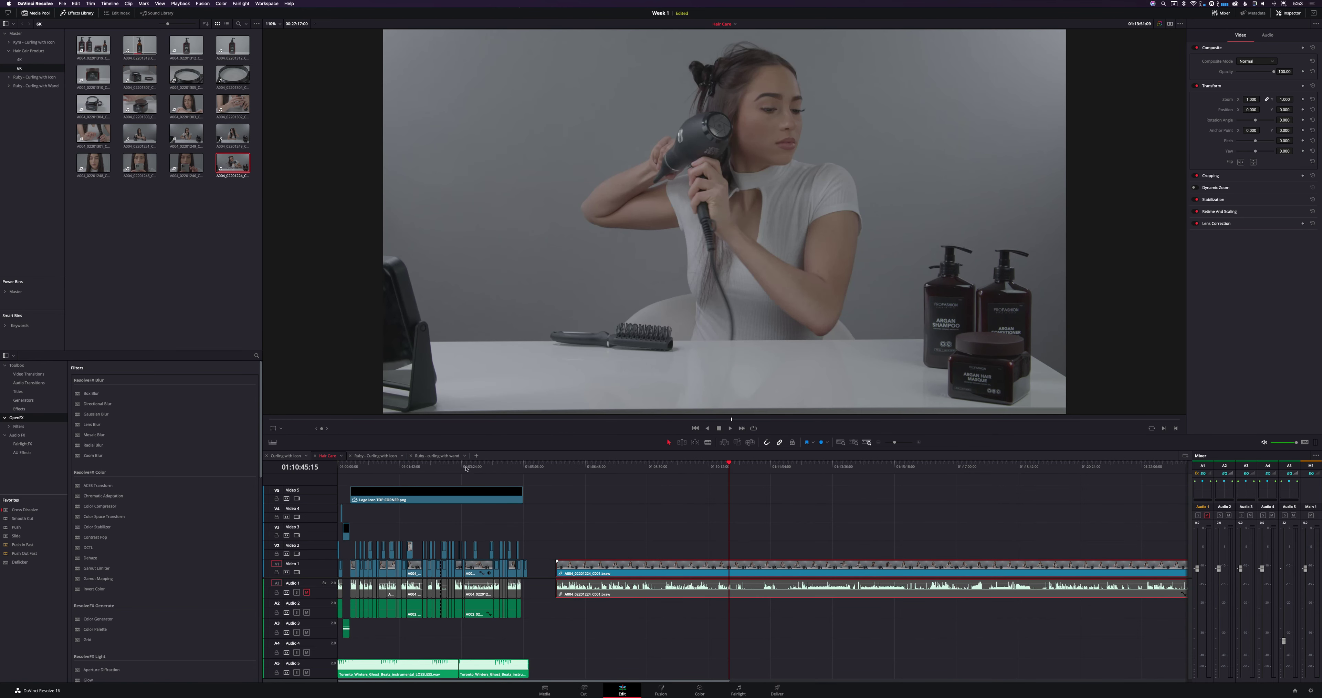
Skim the edited shots with the timeline zoomed in, returning the playhead to 01:00:00:00.
click(499, 467)
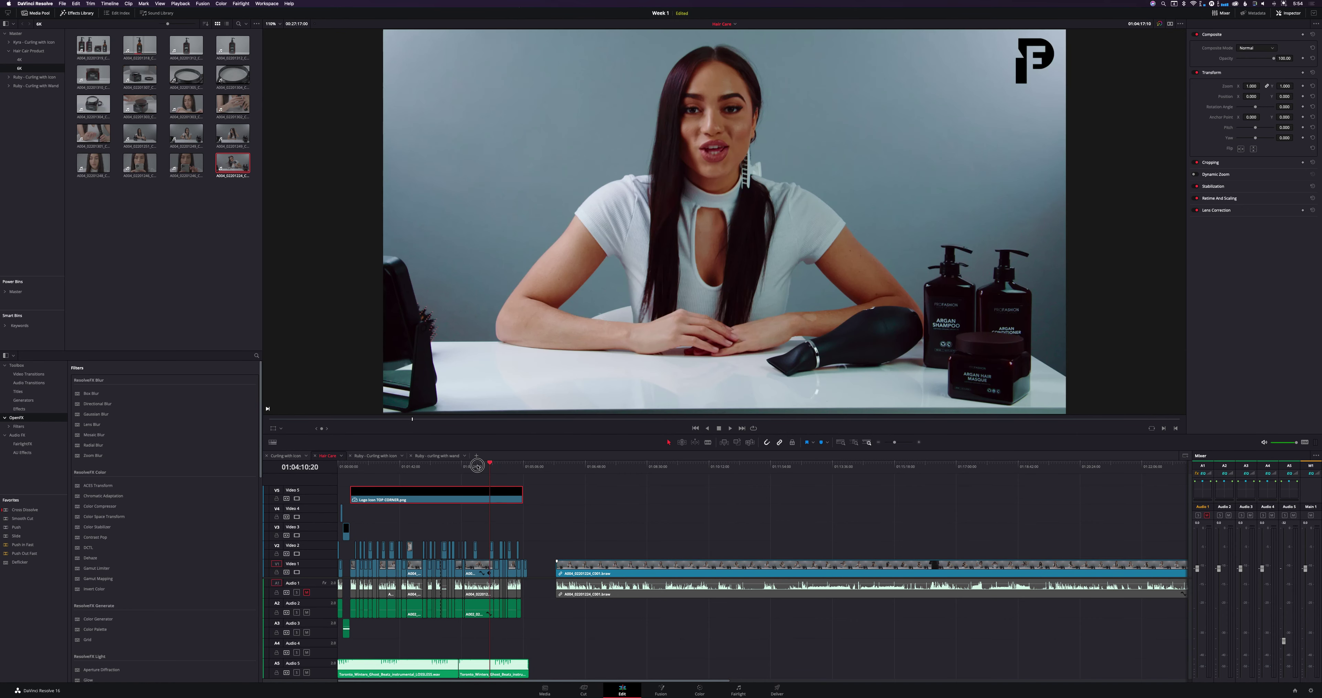
click(484, 467)
key(super+equal)
scroll(444, 464, up, 2)
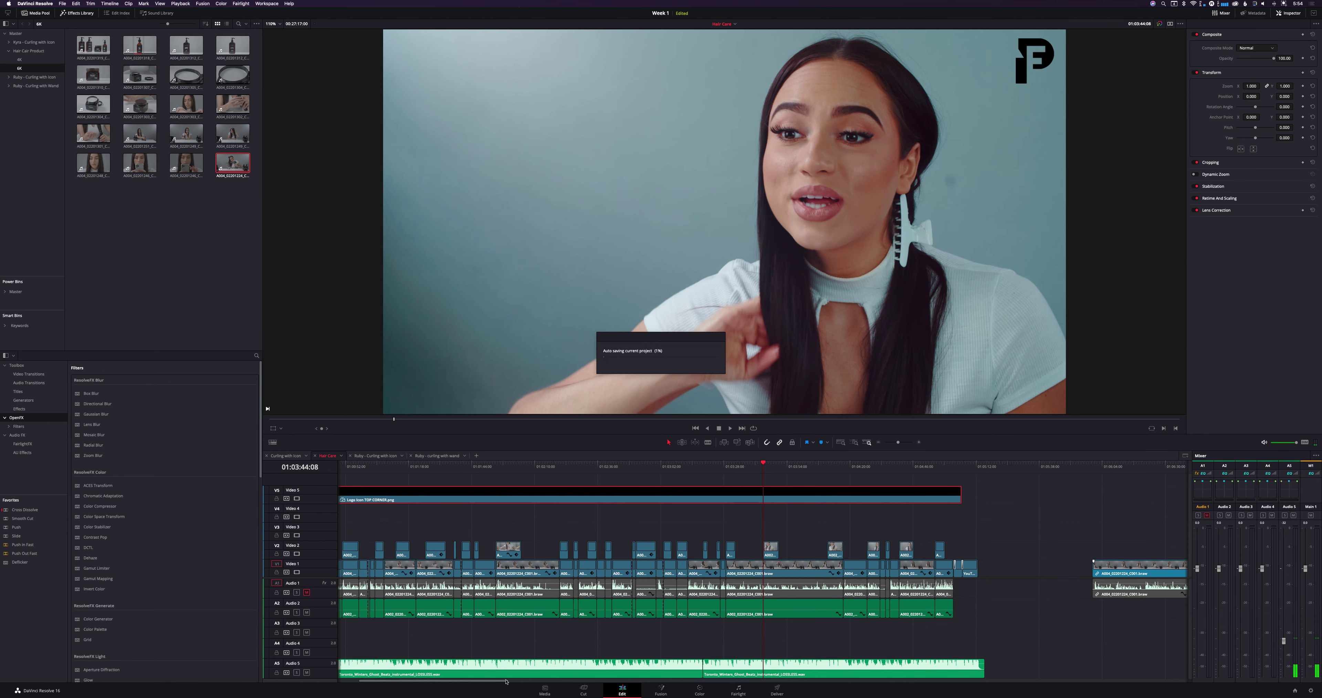
drag(452, 680, 432, 680)
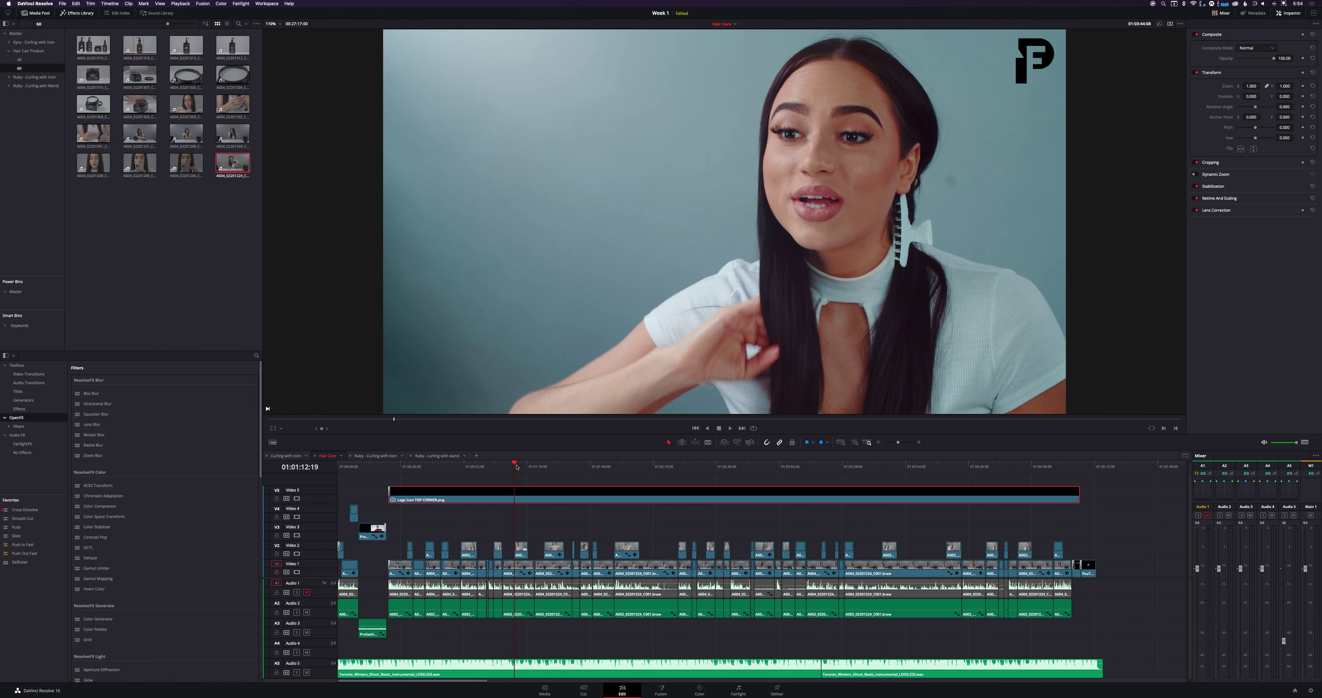
click(517, 466)
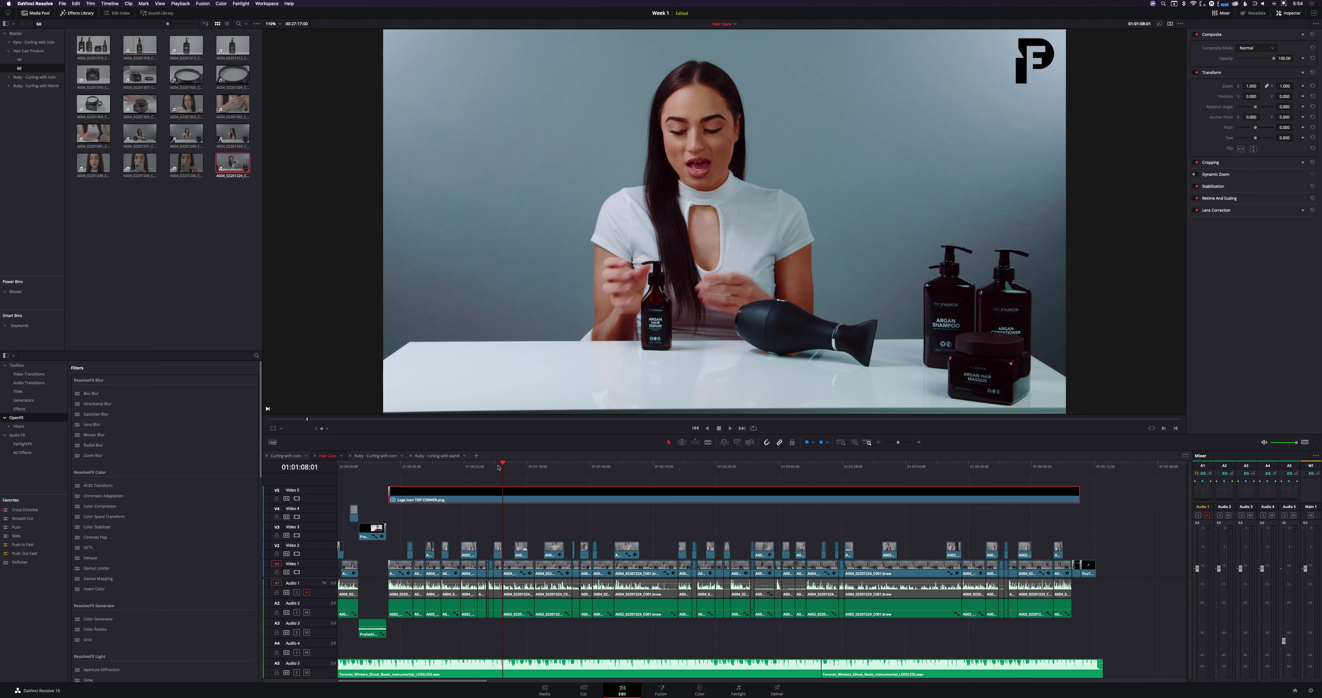
click(463, 466)
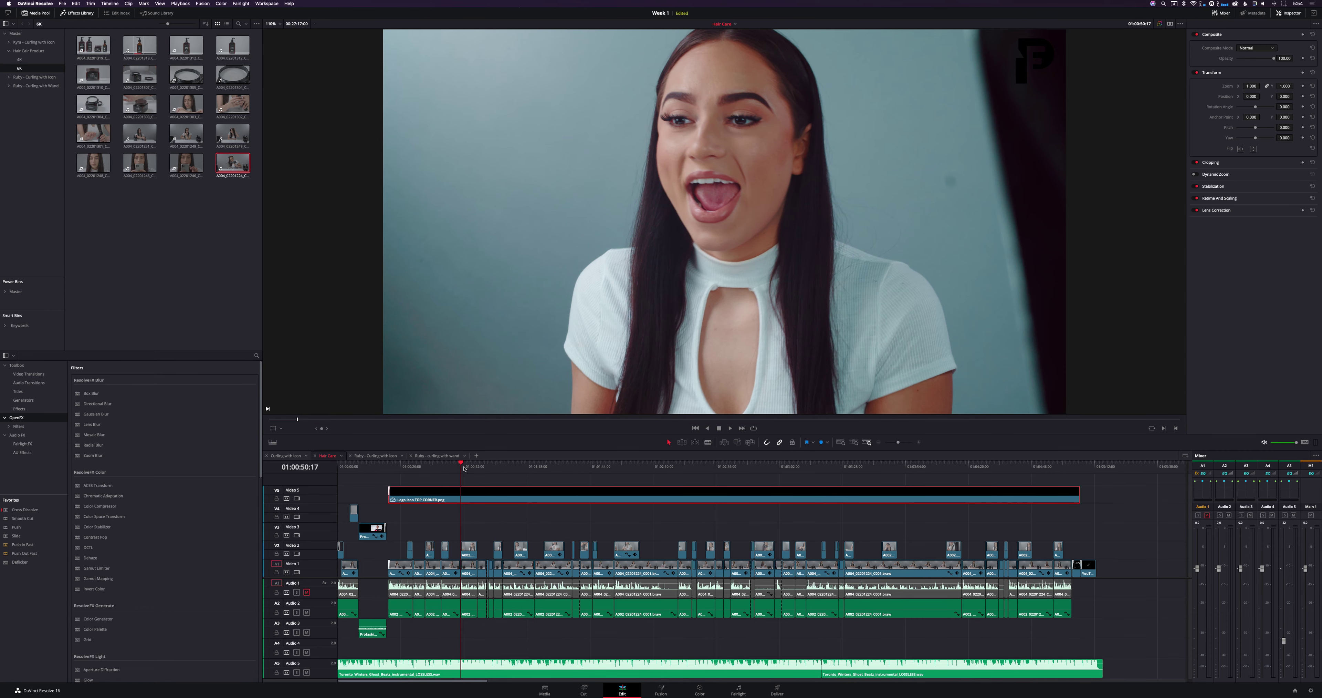
drag(344, 466, 336, 467)
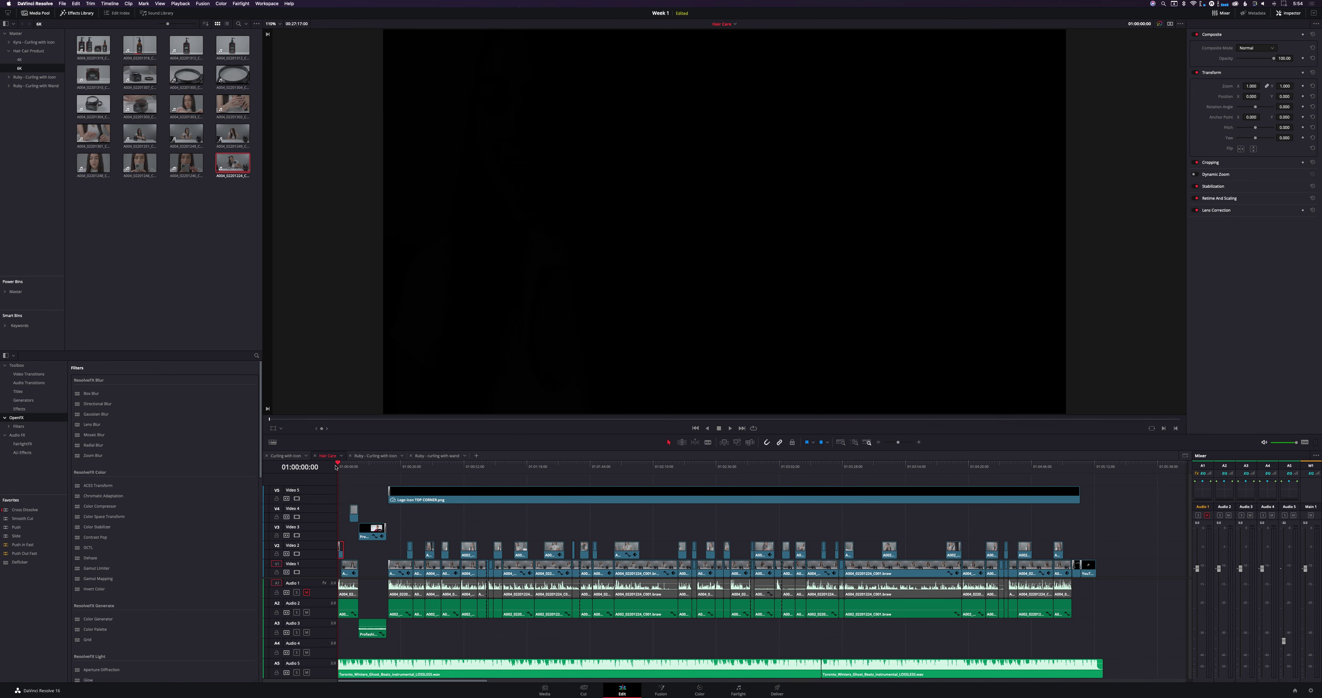
Play the opening up to the Argan Hair Serum shot and mute the Audio 1 track.
key(space)
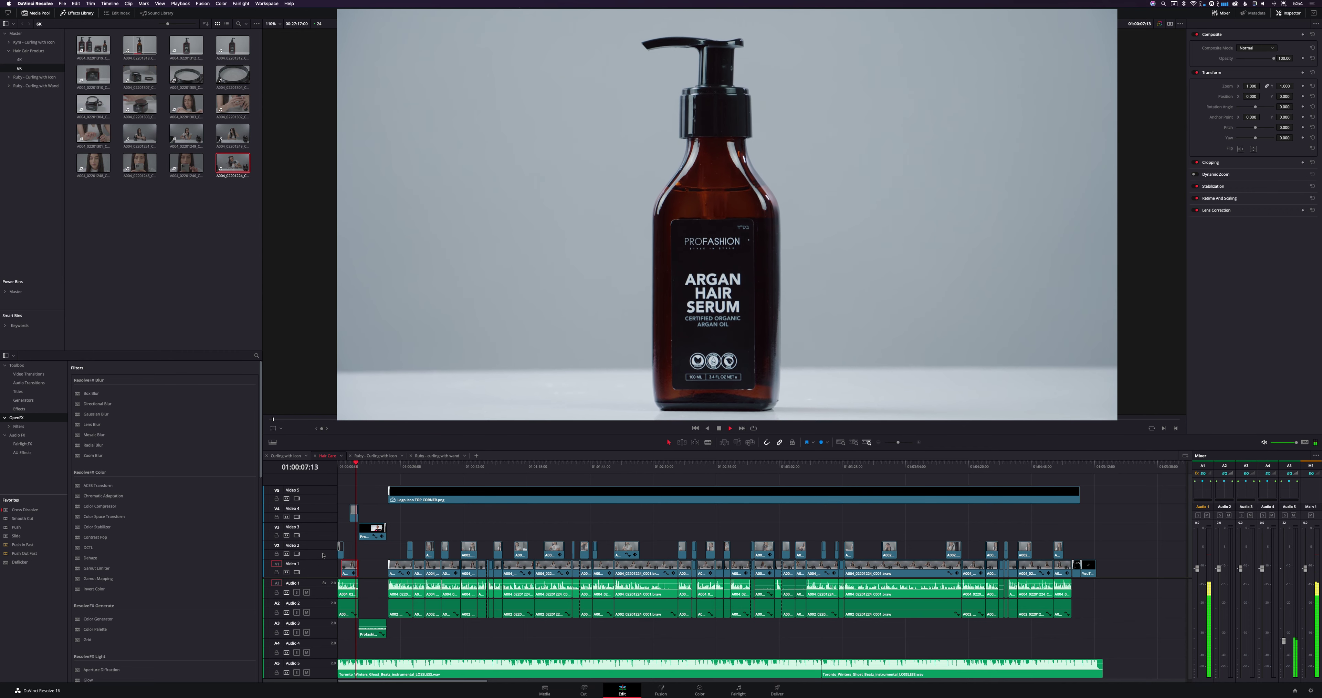
key(space)
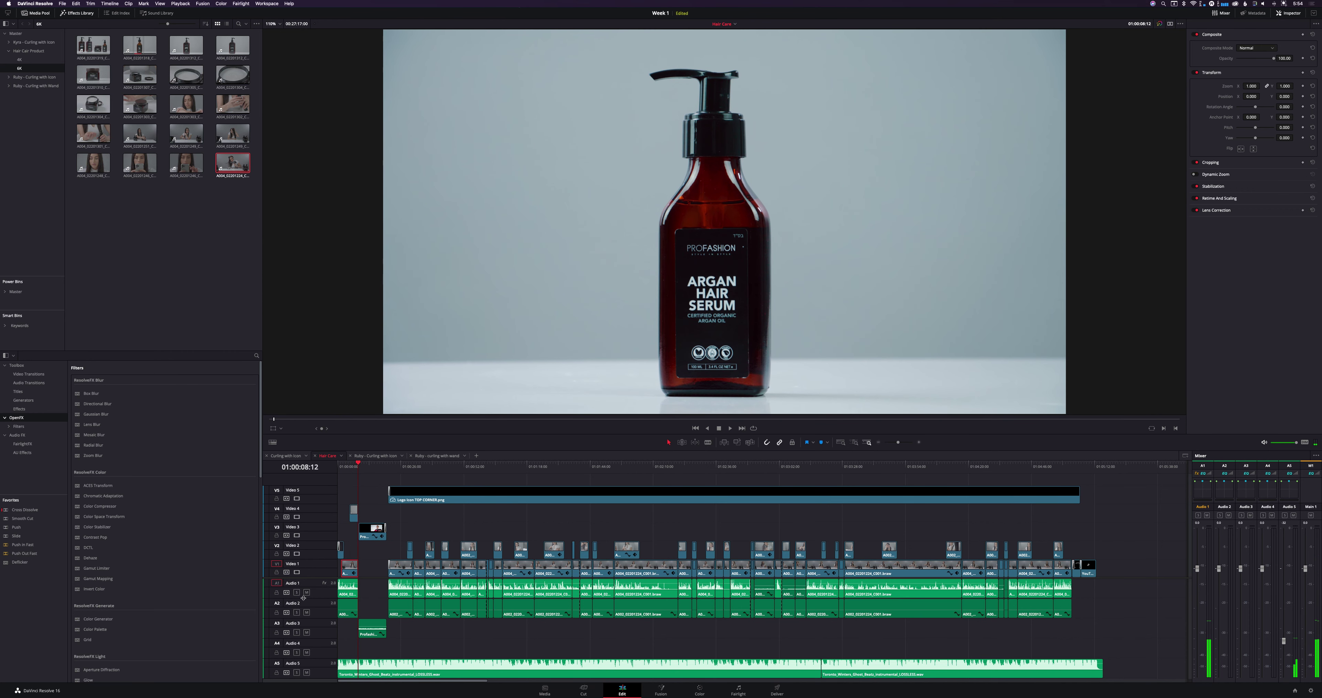
click(307, 593)
scroll(406, 541, right, 10)
scroll(419, 527, right, 4)
Unmute Audio 1 and play the raw presenter clip from its start.
click(306, 593)
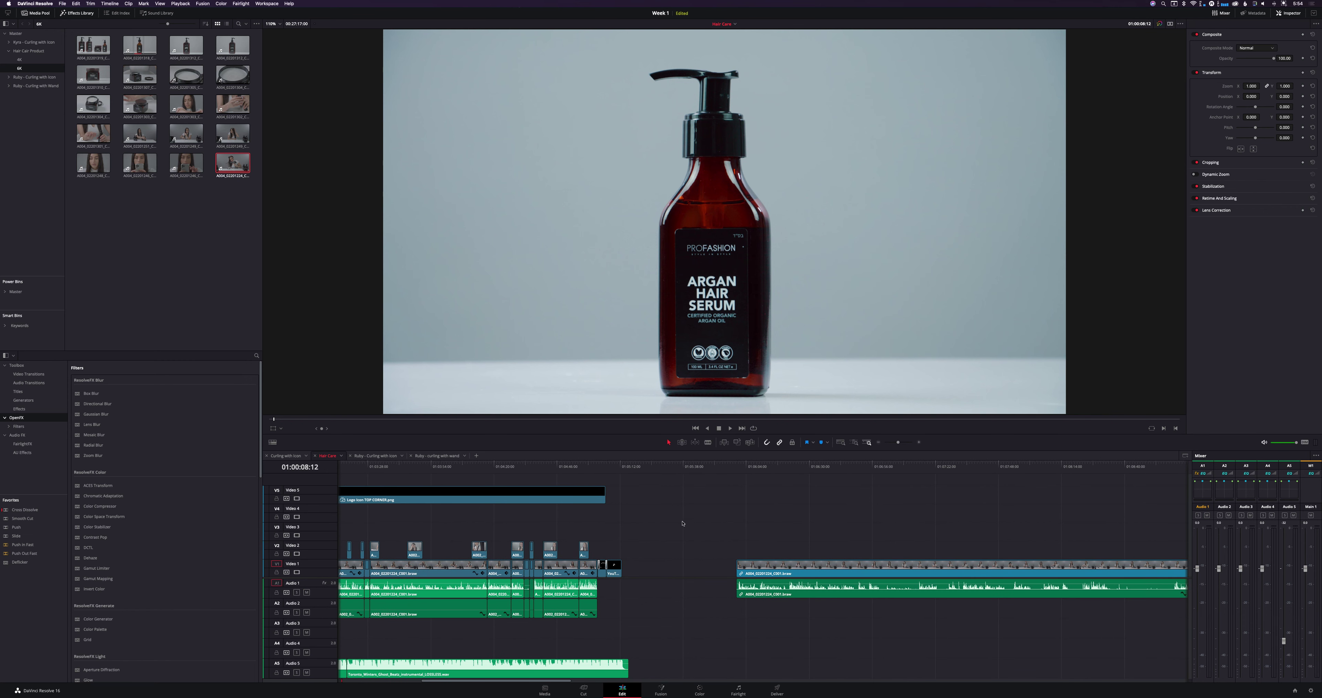
click(736, 469)
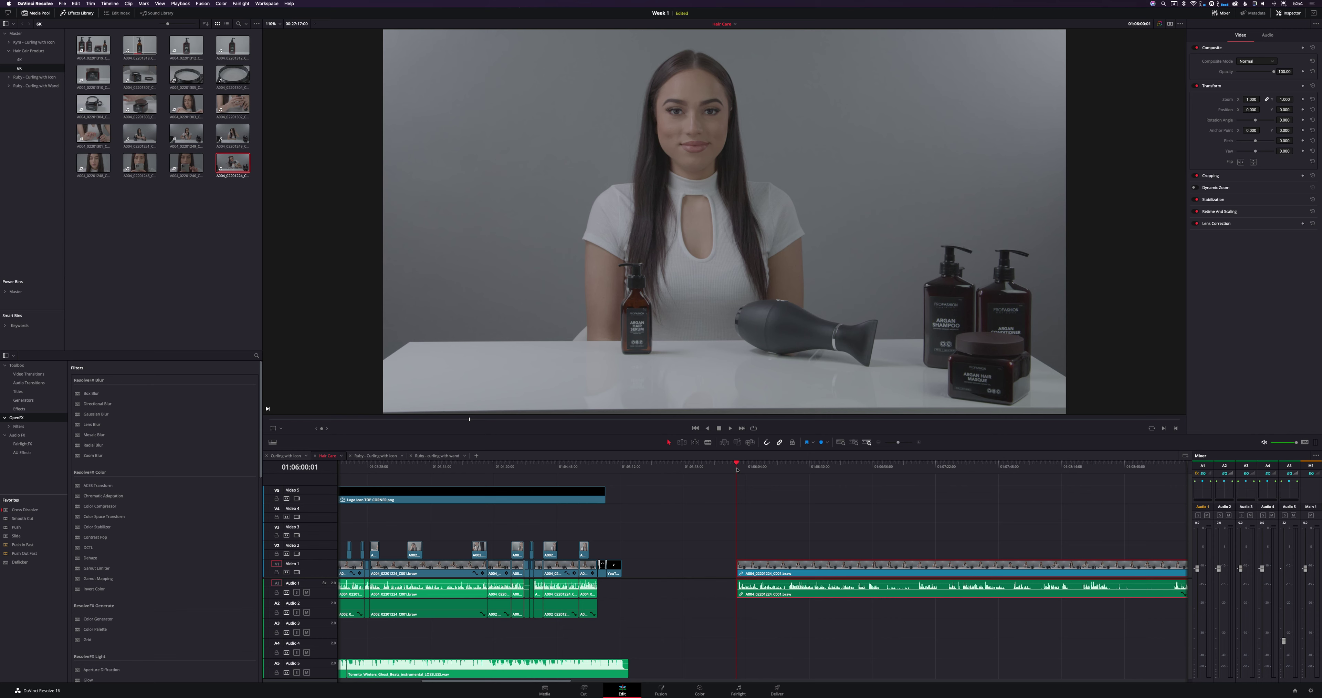
key(space)
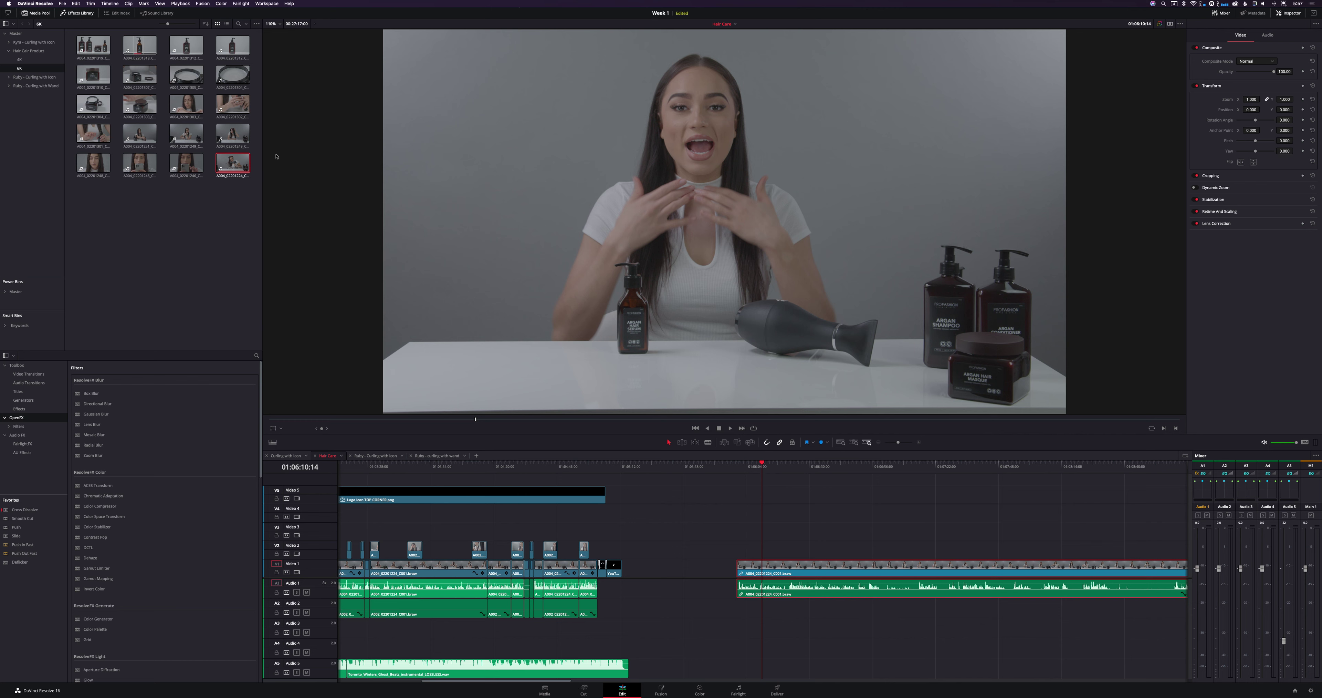
Preview the bottles and Argan Hair Masque jar clips, scrubbing the jar B-roll until it's in focus.
double_click(94, 51)
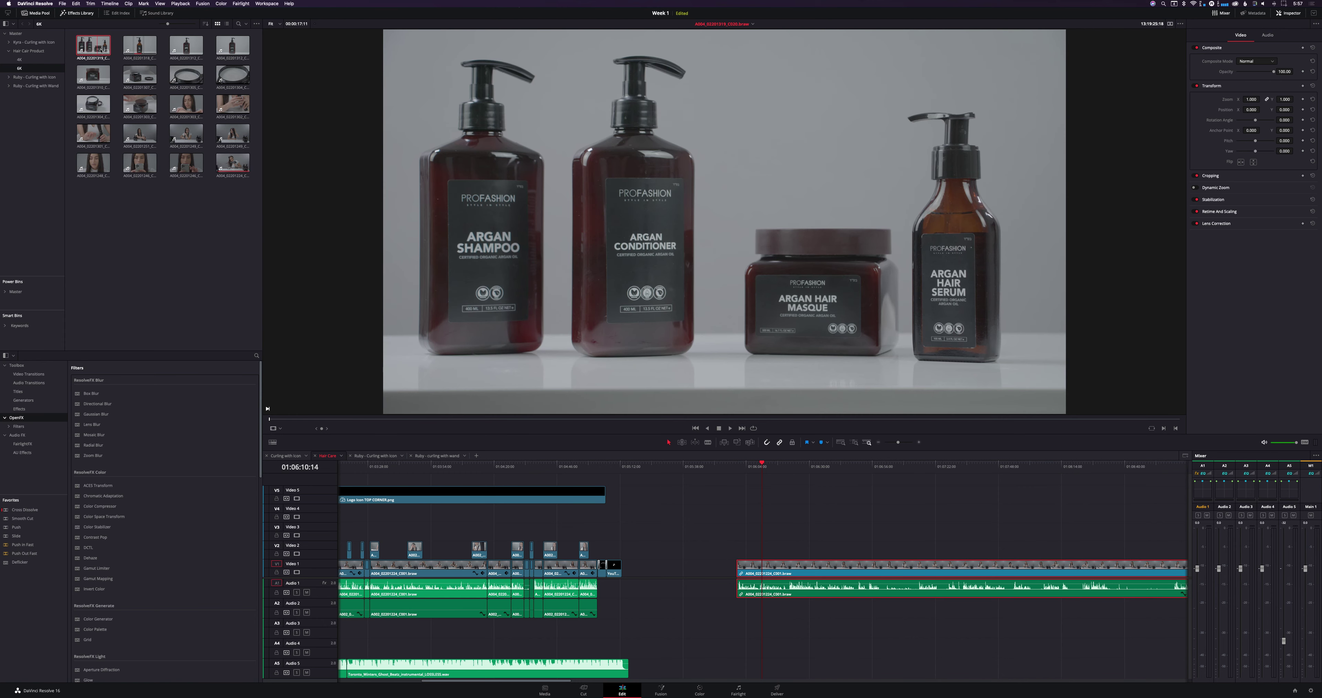
double_click(94, 68)
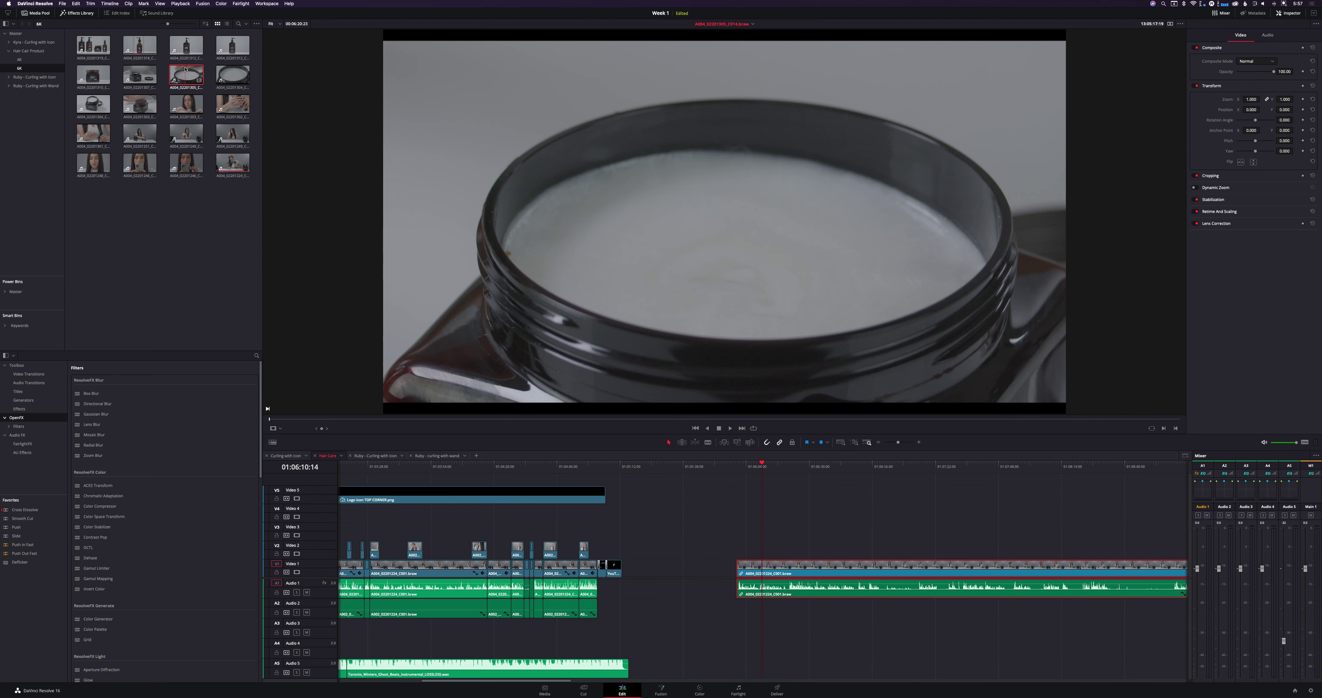
drag(319, 418, 366, 414)
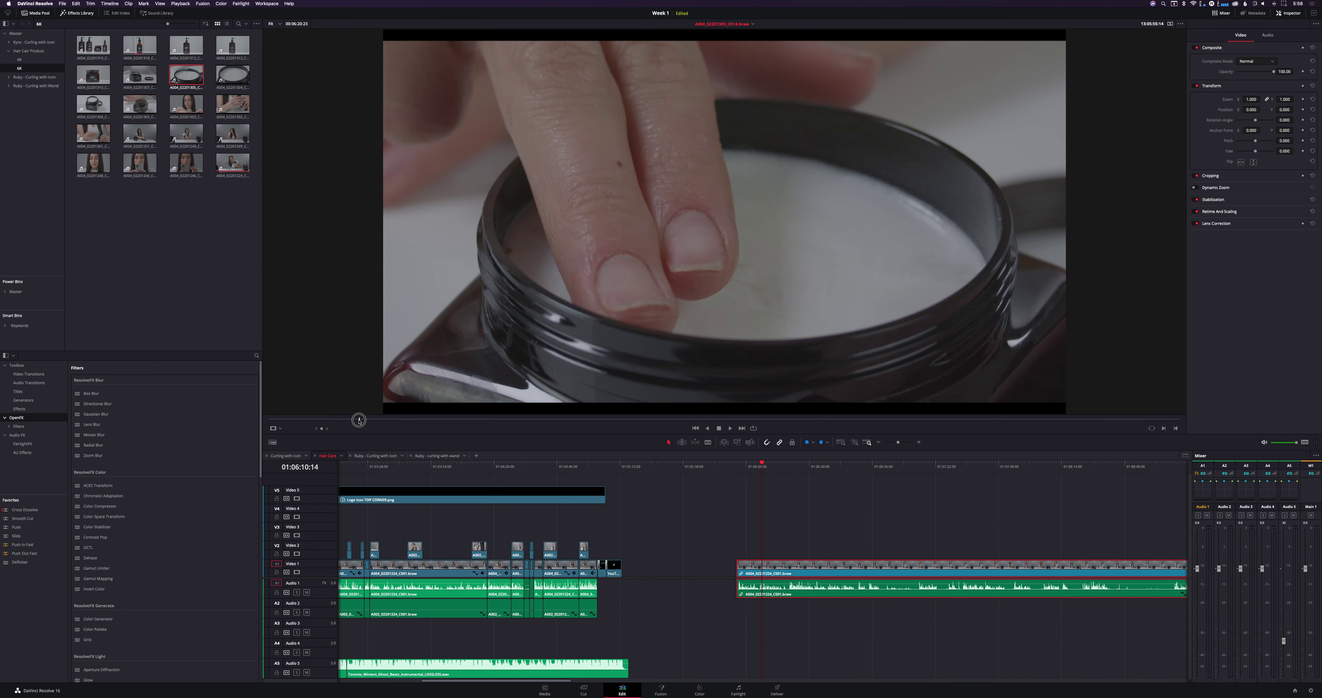
drag(359, 420, 408, 414)
key(space)
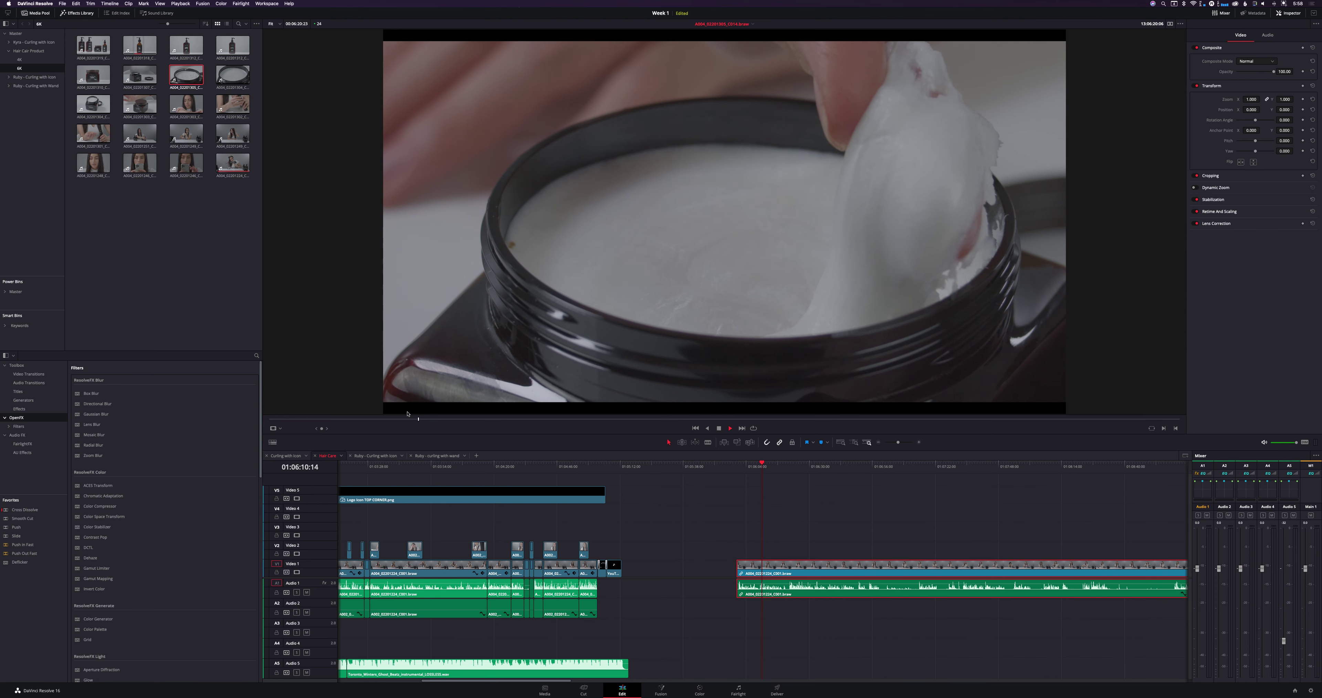
key(space)
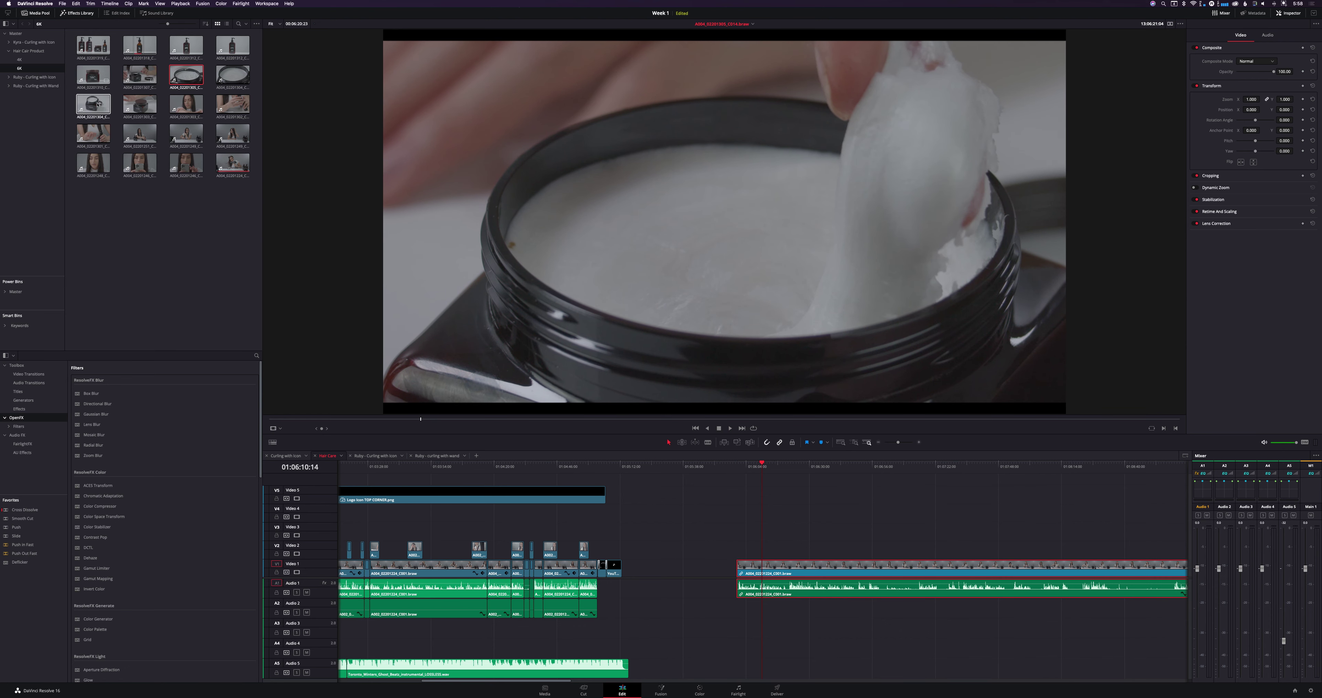
double_click(98, 105)
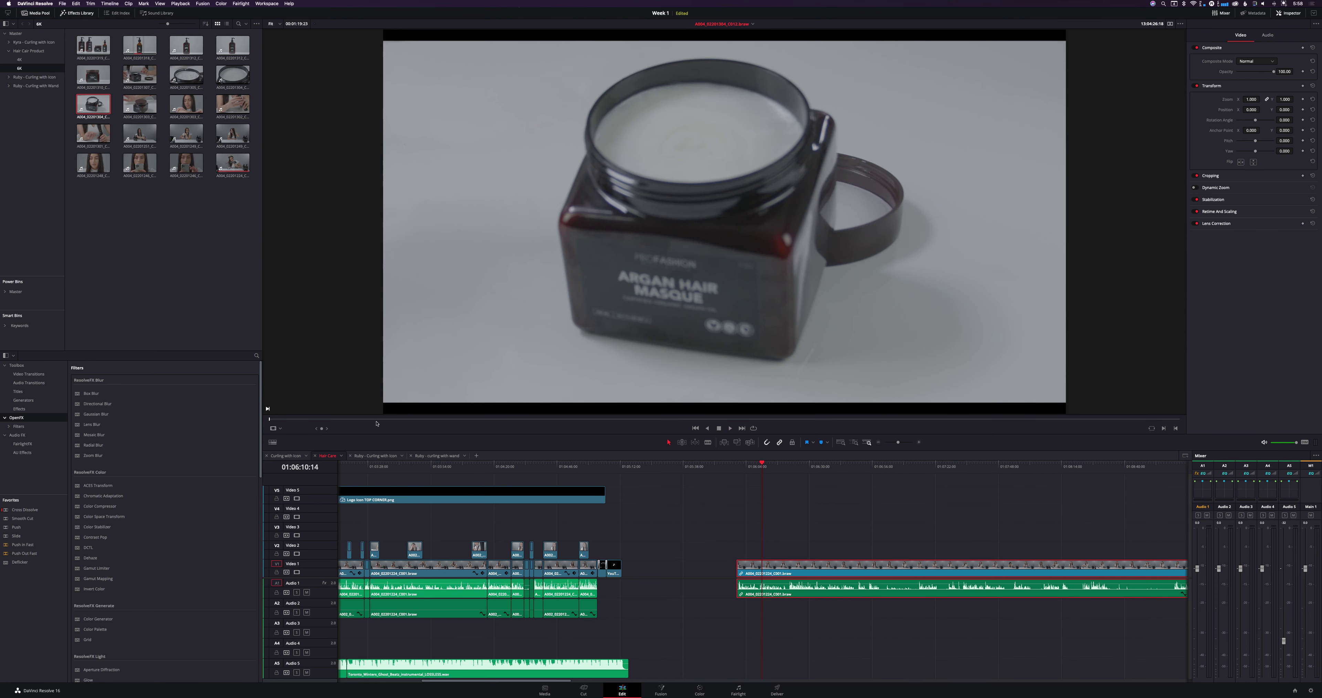
drag(377, 423, 740, 423)
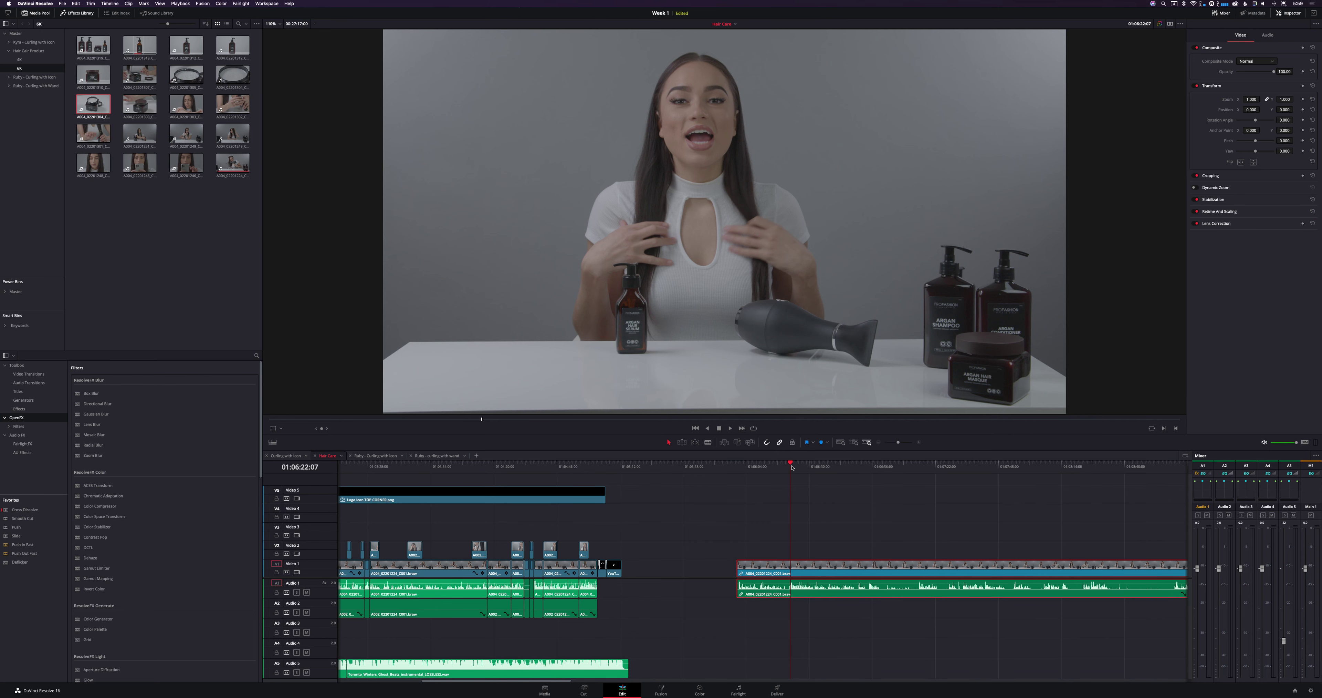
Blade the talking-head clip at 01:06:21:23 to start the punch-in section.
drag(792, 467, 800, 468)
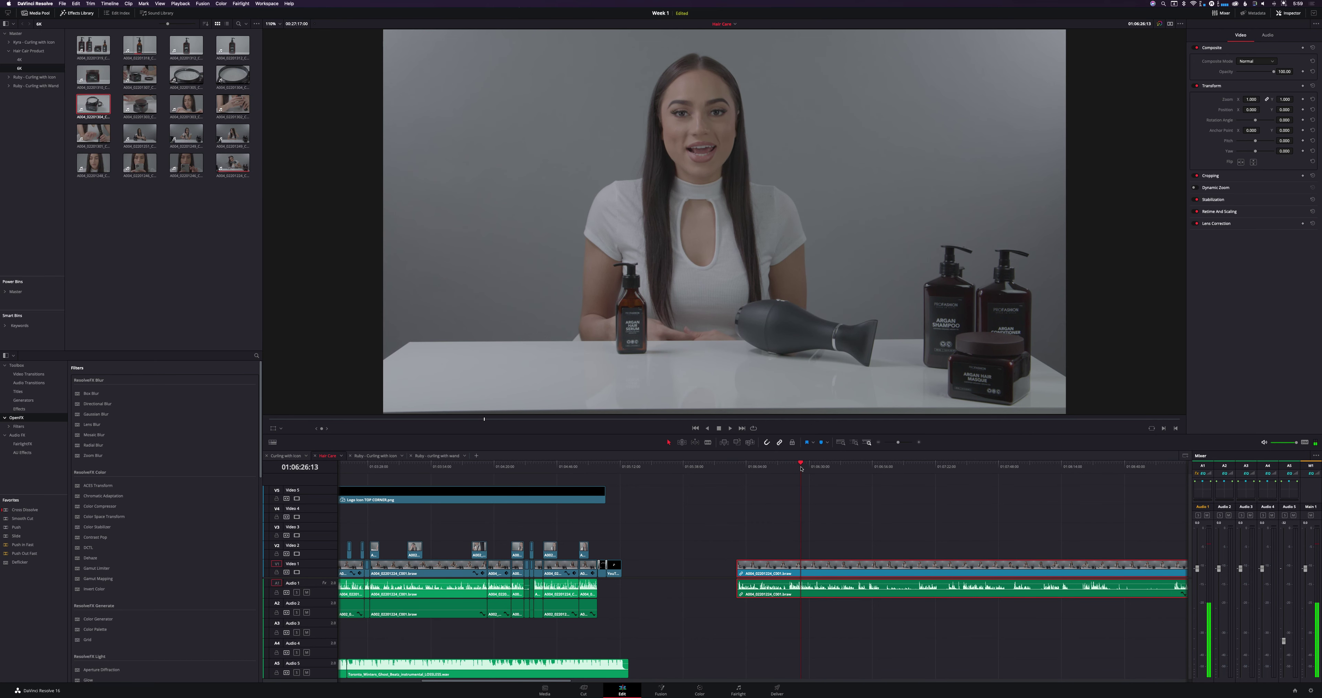
click(792, 467)
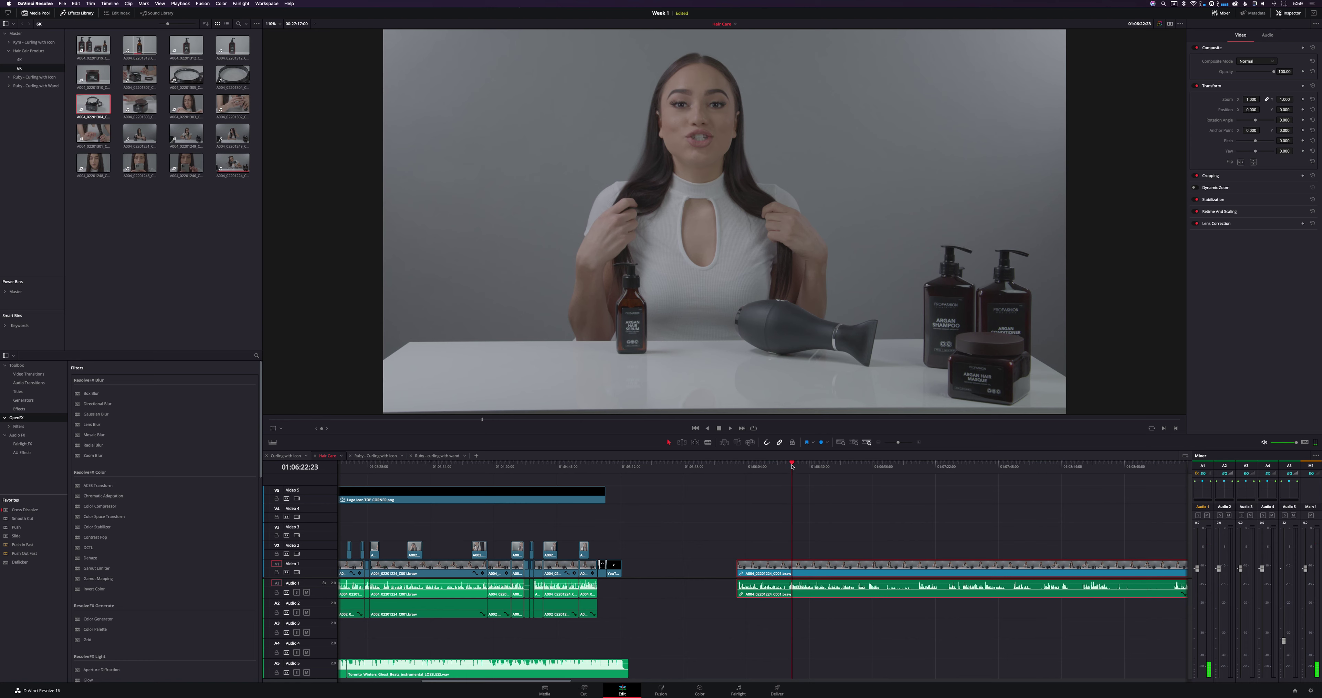
scroll(792, 467, up, 5)
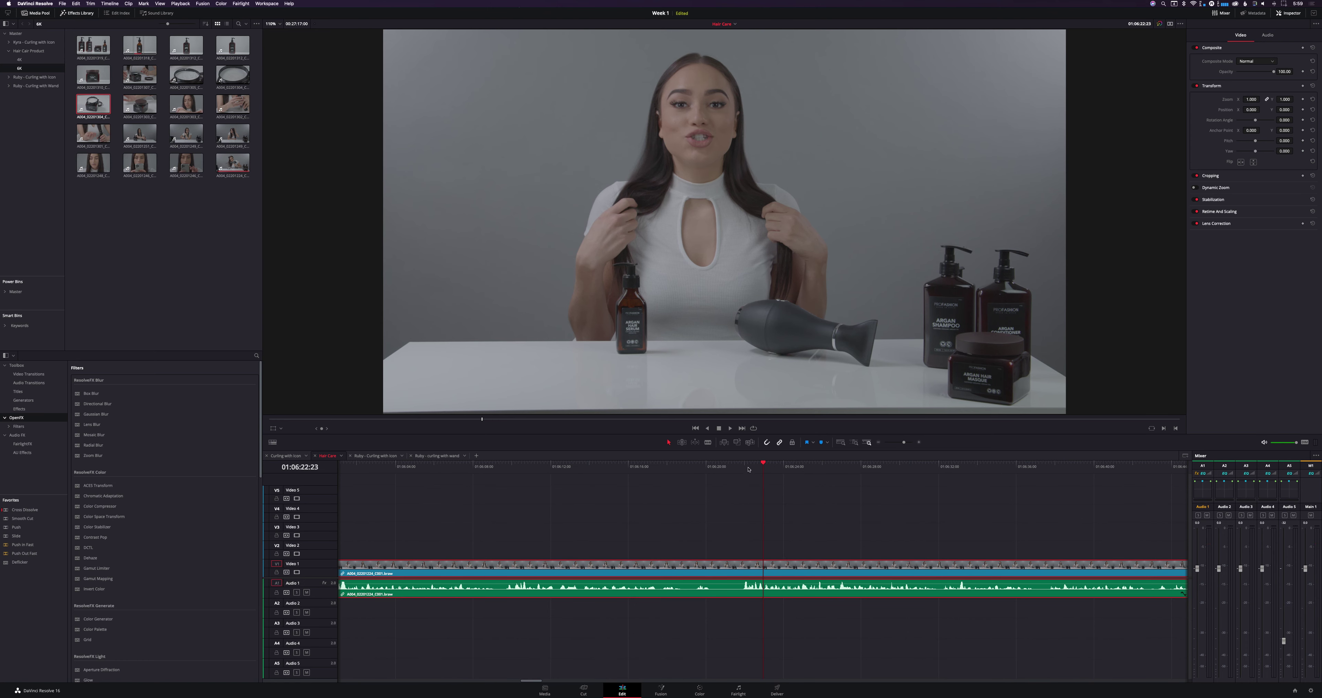
drag(748, 469, 933, 469)
key(super+b)
key(super+b)
Blade the clip again to close the section and replay from the new cut.
click(821, 468)
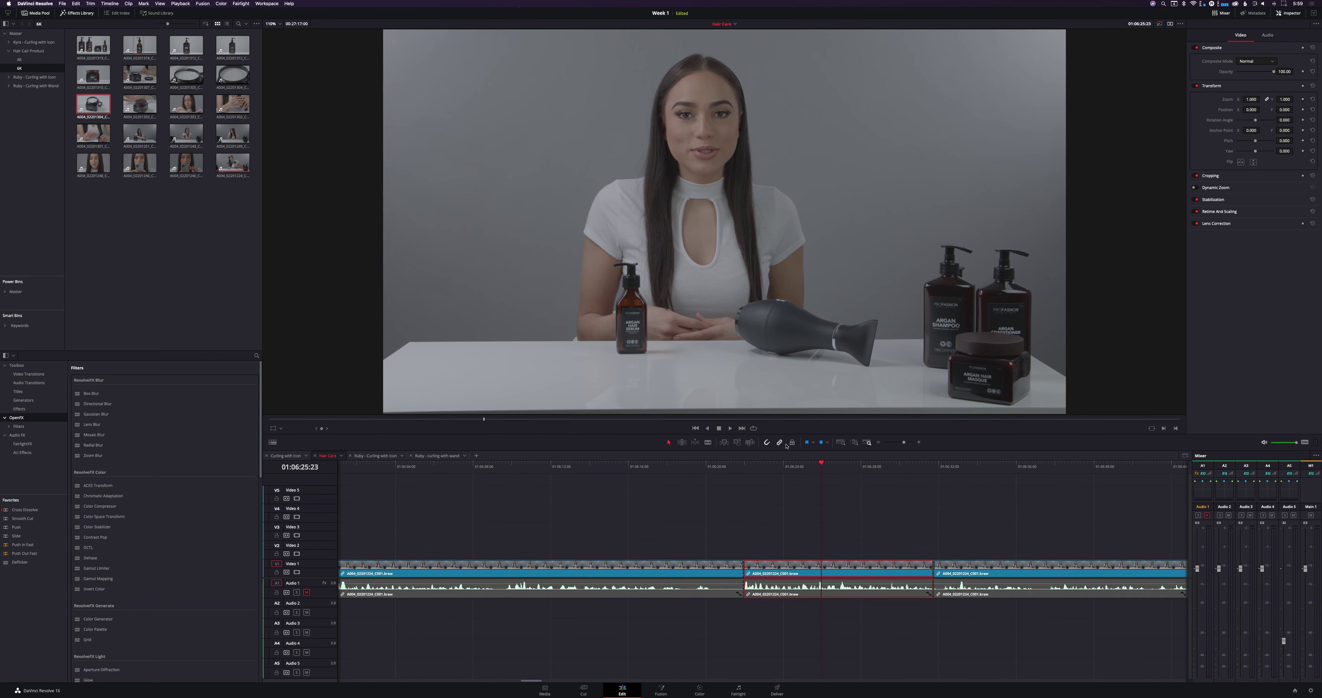
key(Up)
key(space)
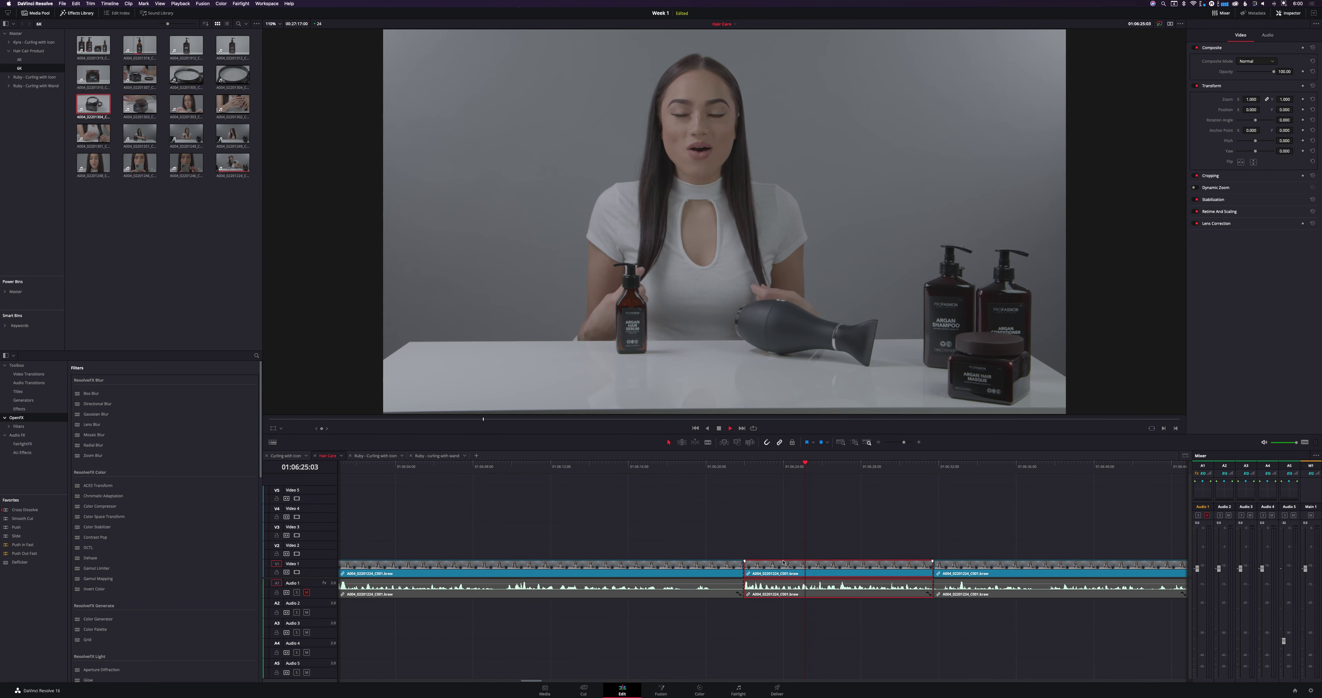
key(space)
key(Up)
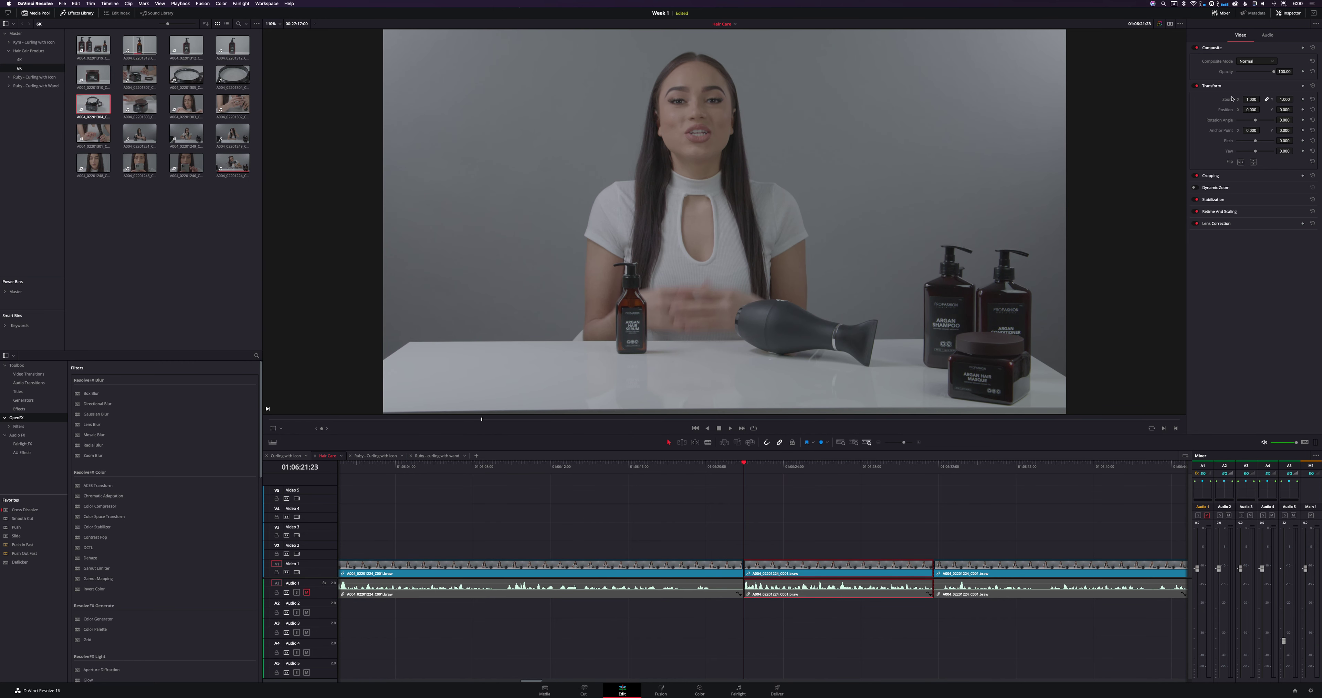
Set the section's Zoom to 1.410, shift Position X to recentre the presenter, and review it.
mouse_move(1250, 99)
mouse_down()
mouse_move(1268, 109)
mouse_move(1232, 109)
mouse_up()
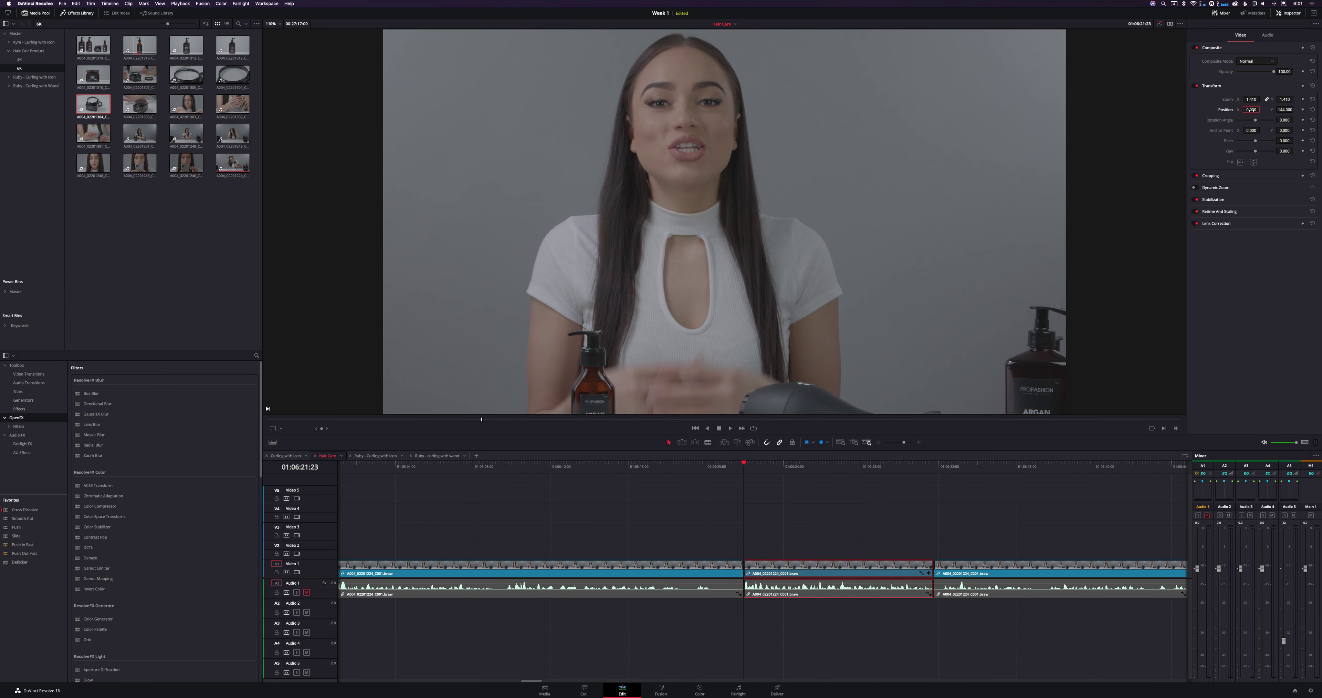
drag(1251, 109, 609, 351)
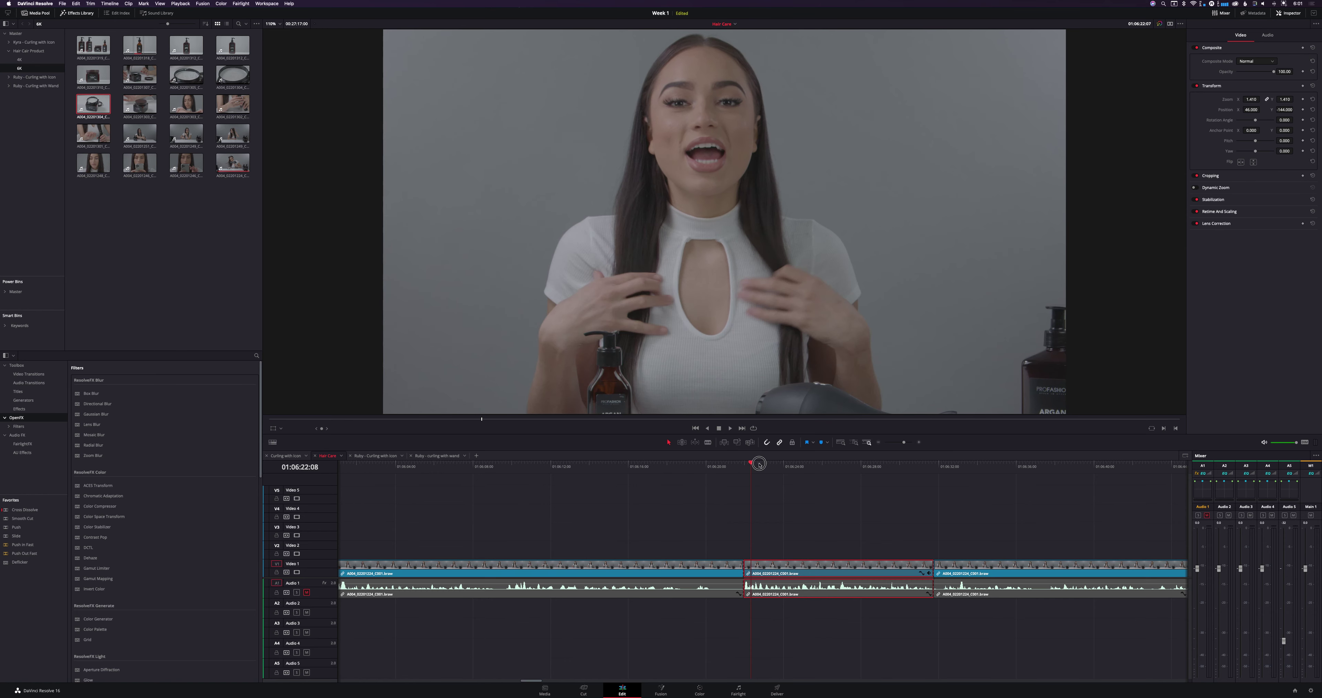
drag(703, 468, 771, 475)
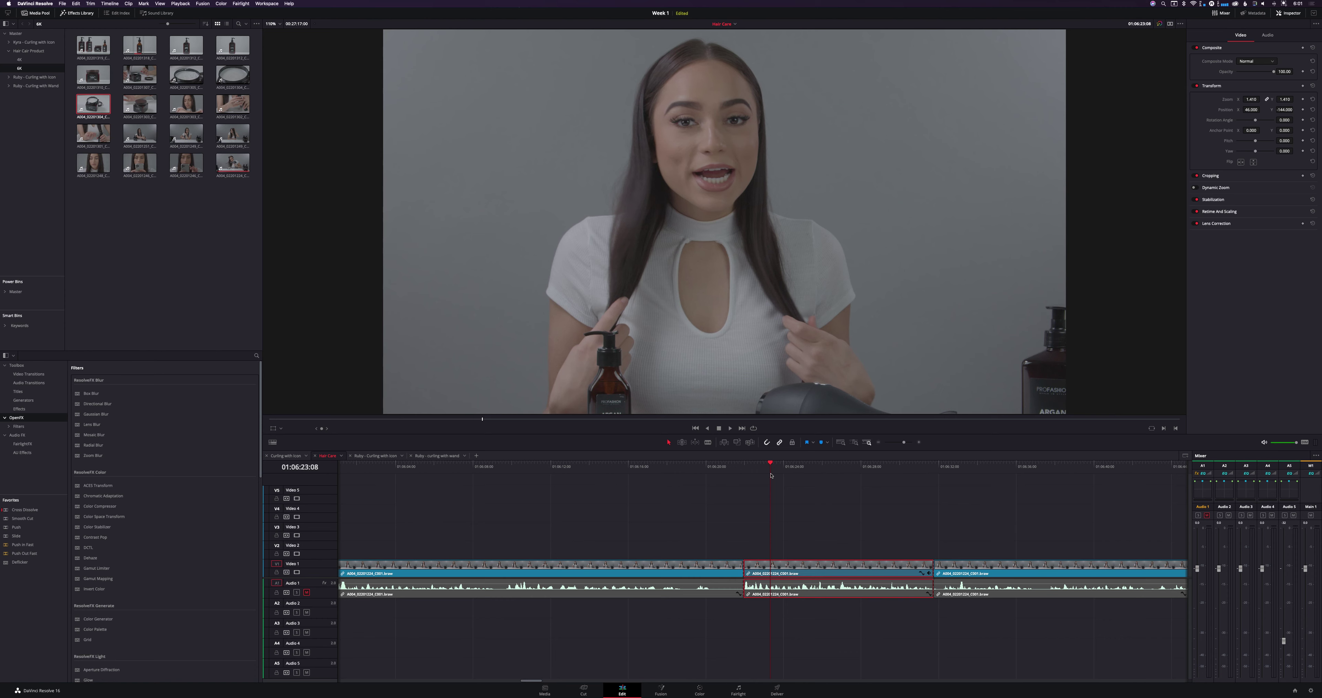
Punch an earlier section near 01:06:18 in to 2.0x, then blade the first punch-in during playback.
click(726, 471)
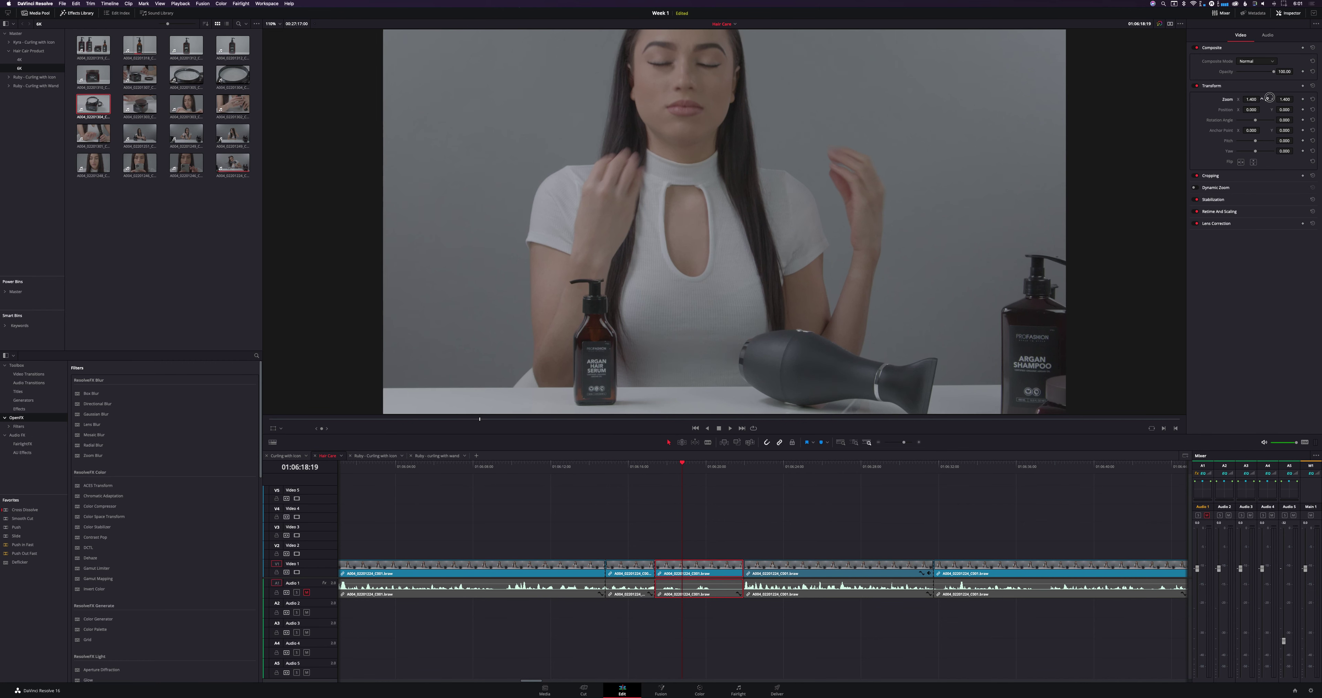
drag(1272, 97, 582, 479)
click(590, 471)
key(space)
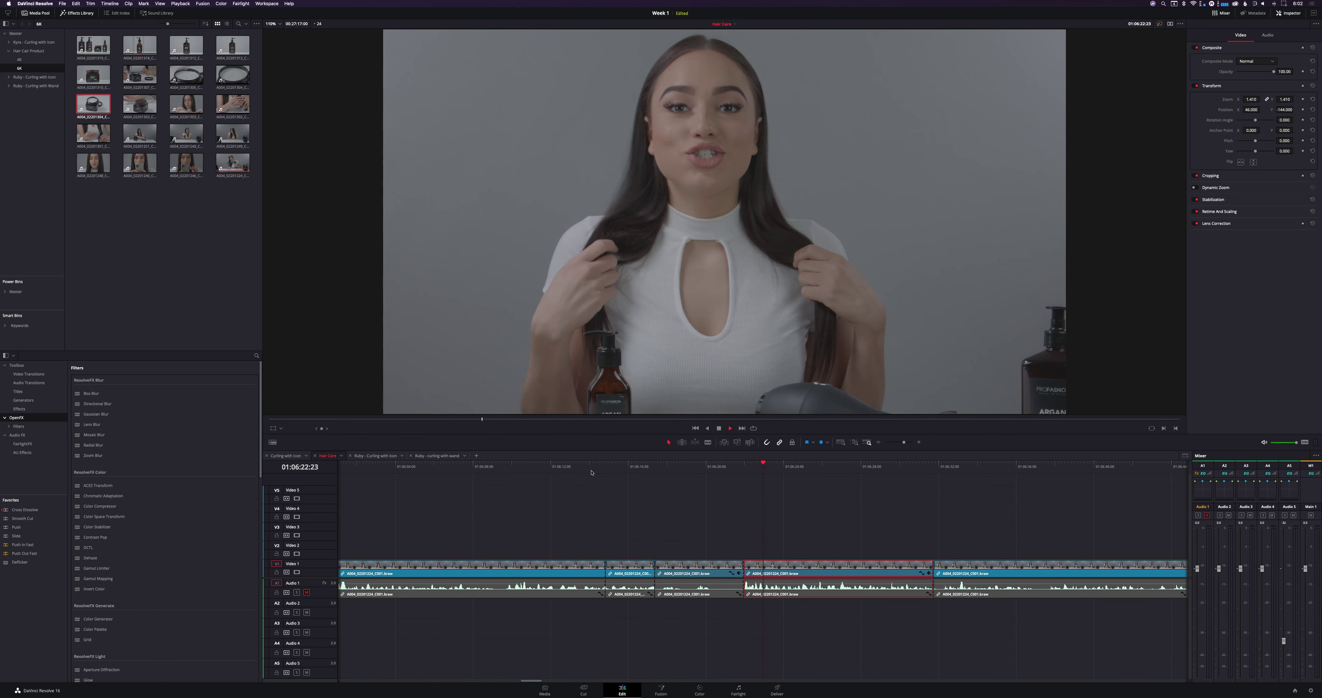
key(super+b)
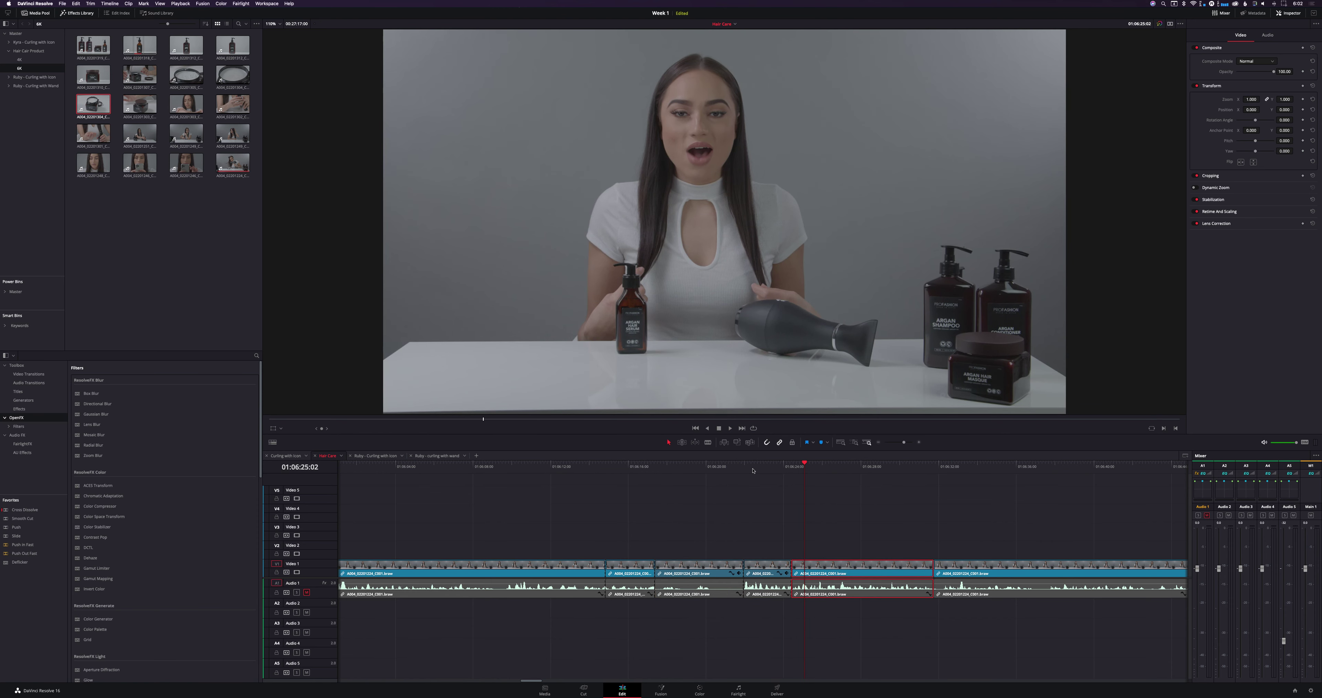
key(space)
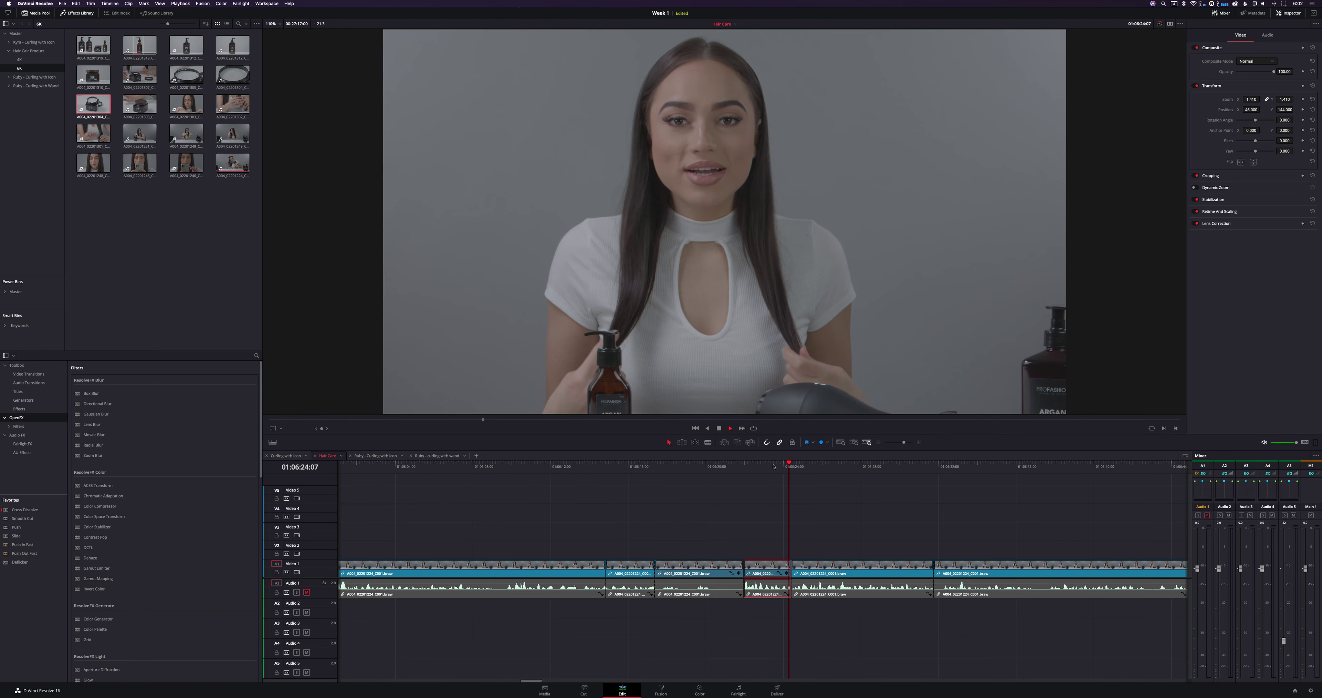
Keyframe the punched-in clip's Position X at 331, then move to the section's end.
key(space)
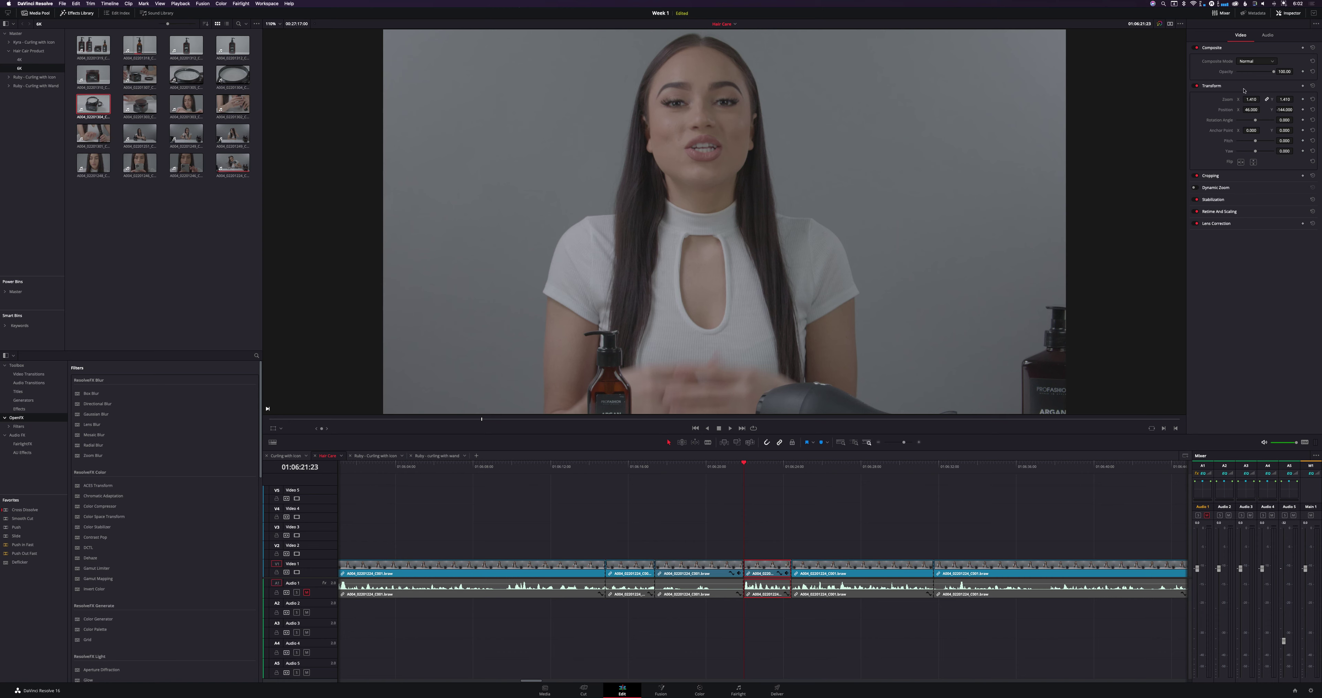
mouse_move(1251, 109)
mouse_down()
mouse_move(1298, 109)
mouse_move(1248, 110)
mouse_up()
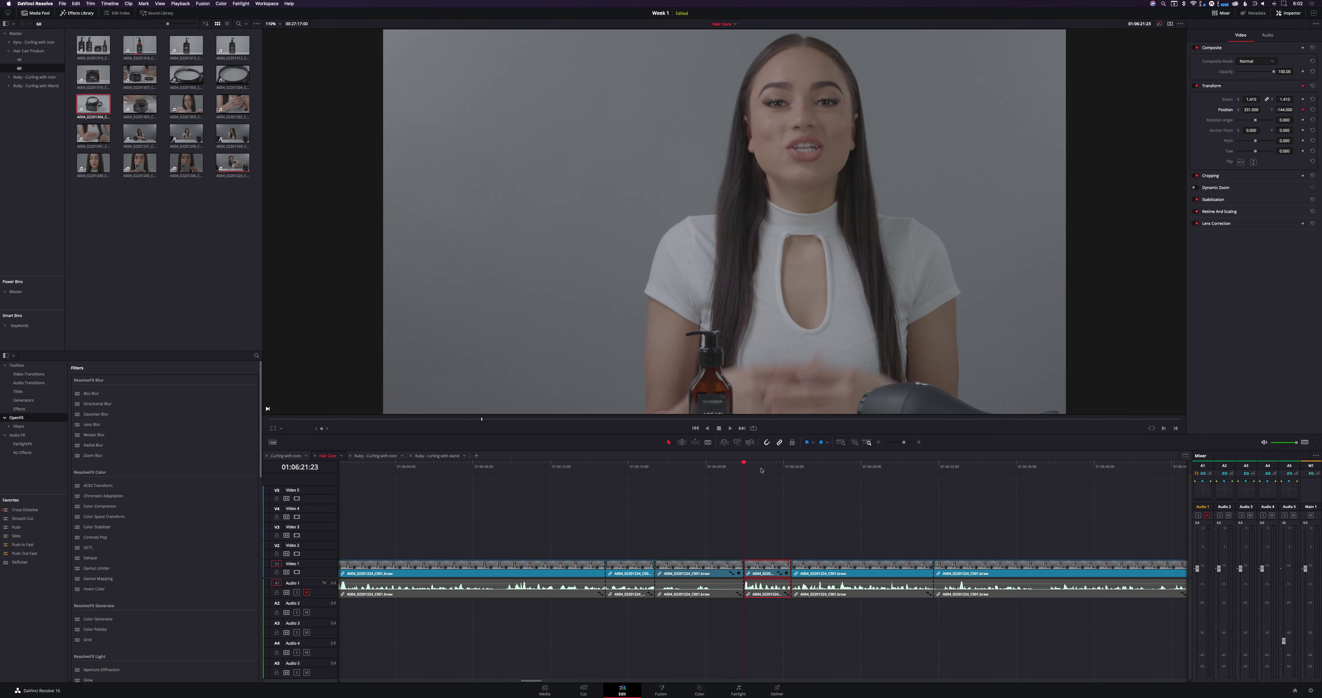
click(761, 467)
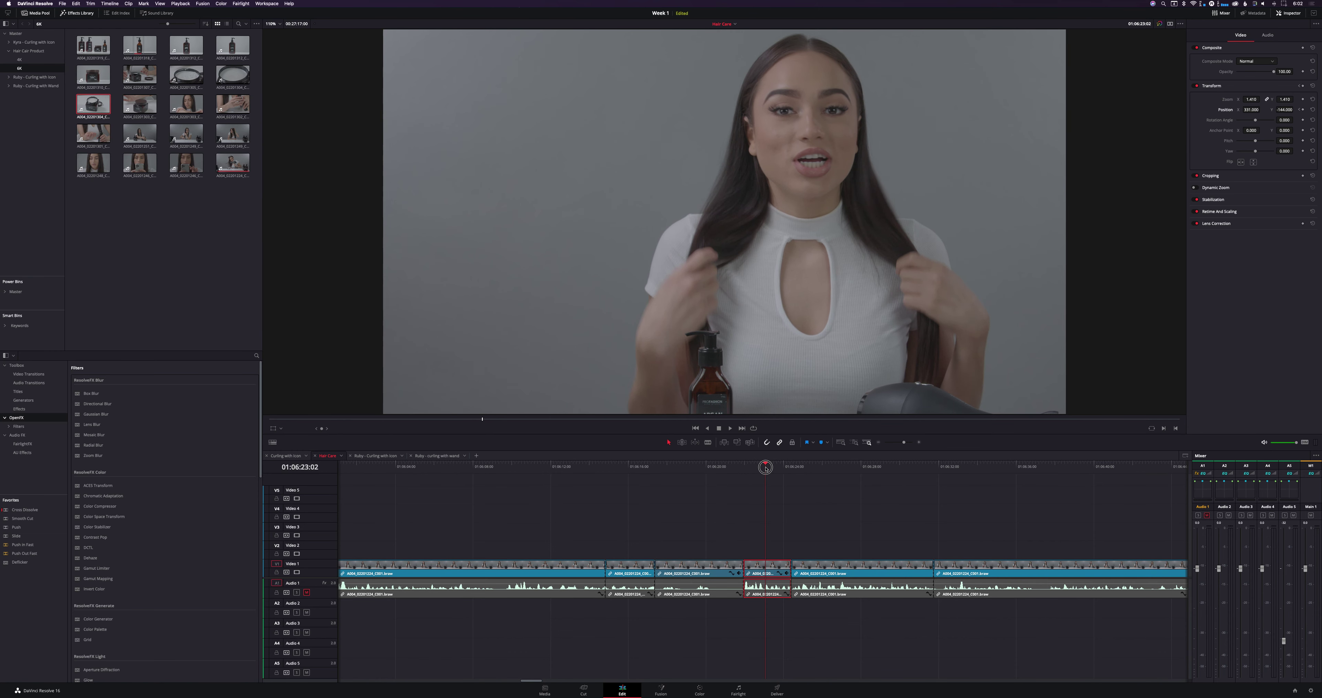
drag(766, 468, 792, 467)
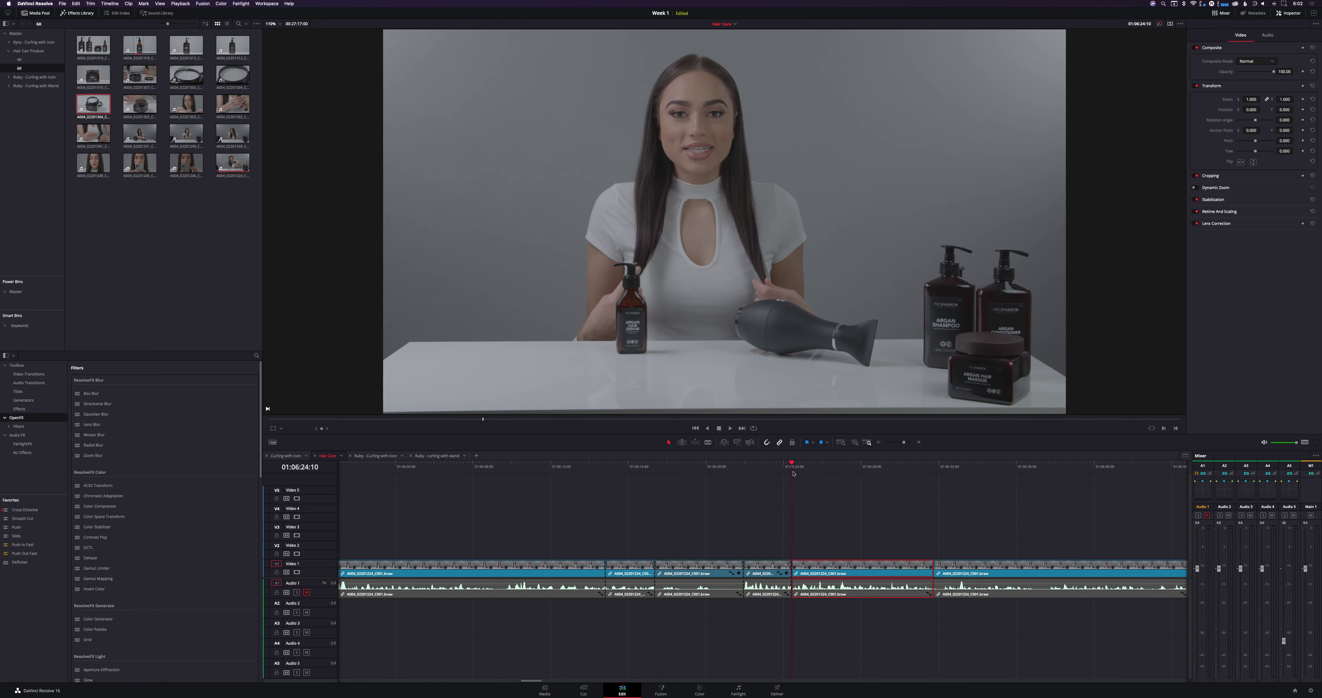
key(Left)
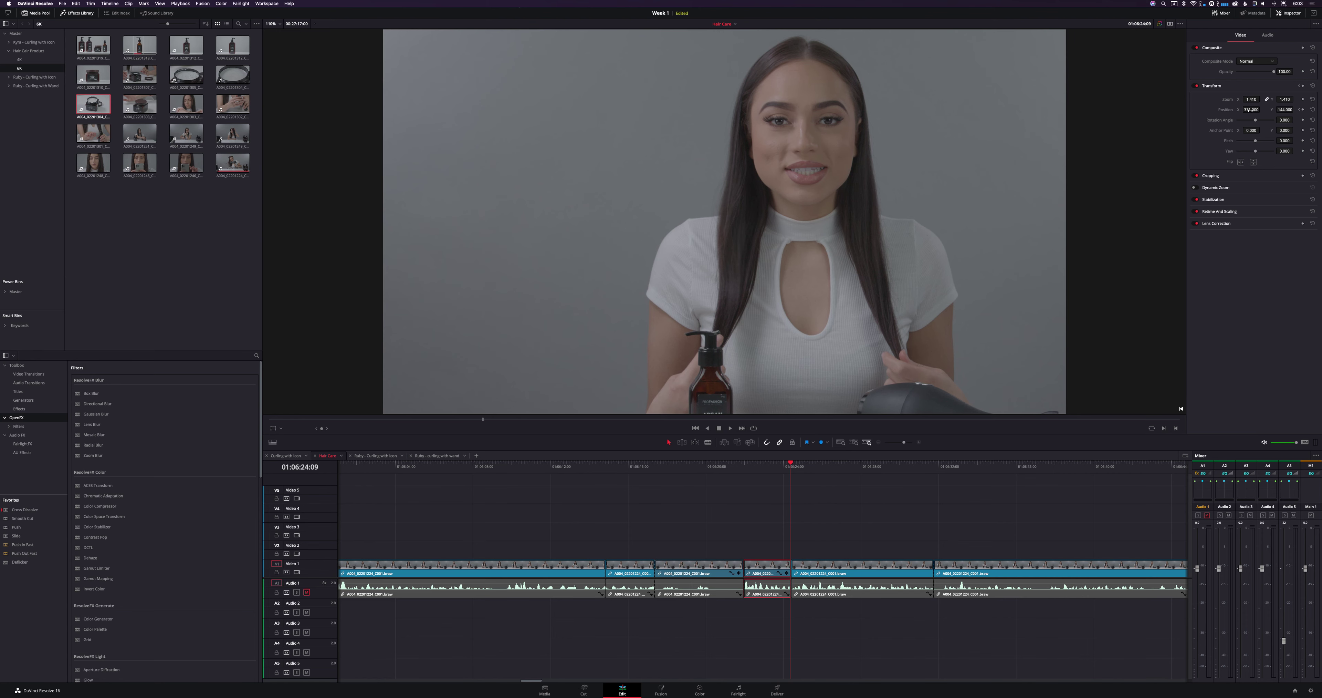
Keyframe Position X at -185, step between the two keyframes, and play back the pan.
drag(1249, 110, 1084, 118)
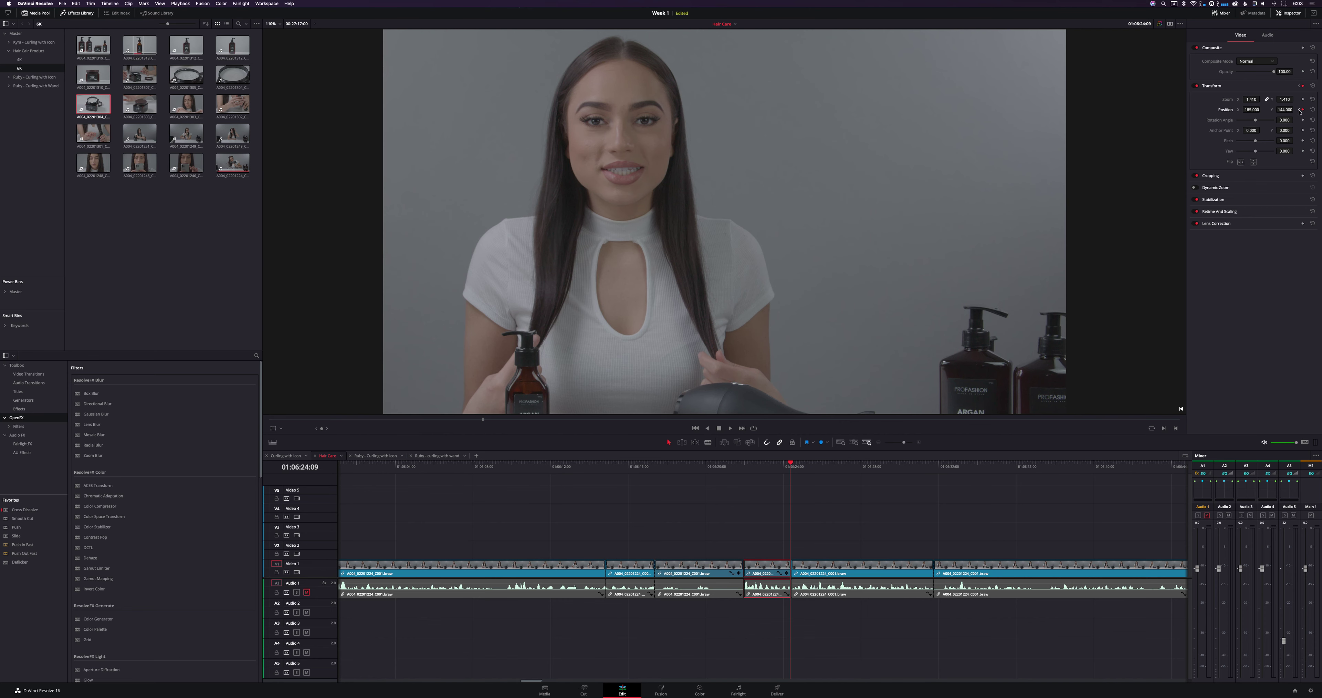
click(1300, 110)
click(1306, 110)
click(1300, 110)
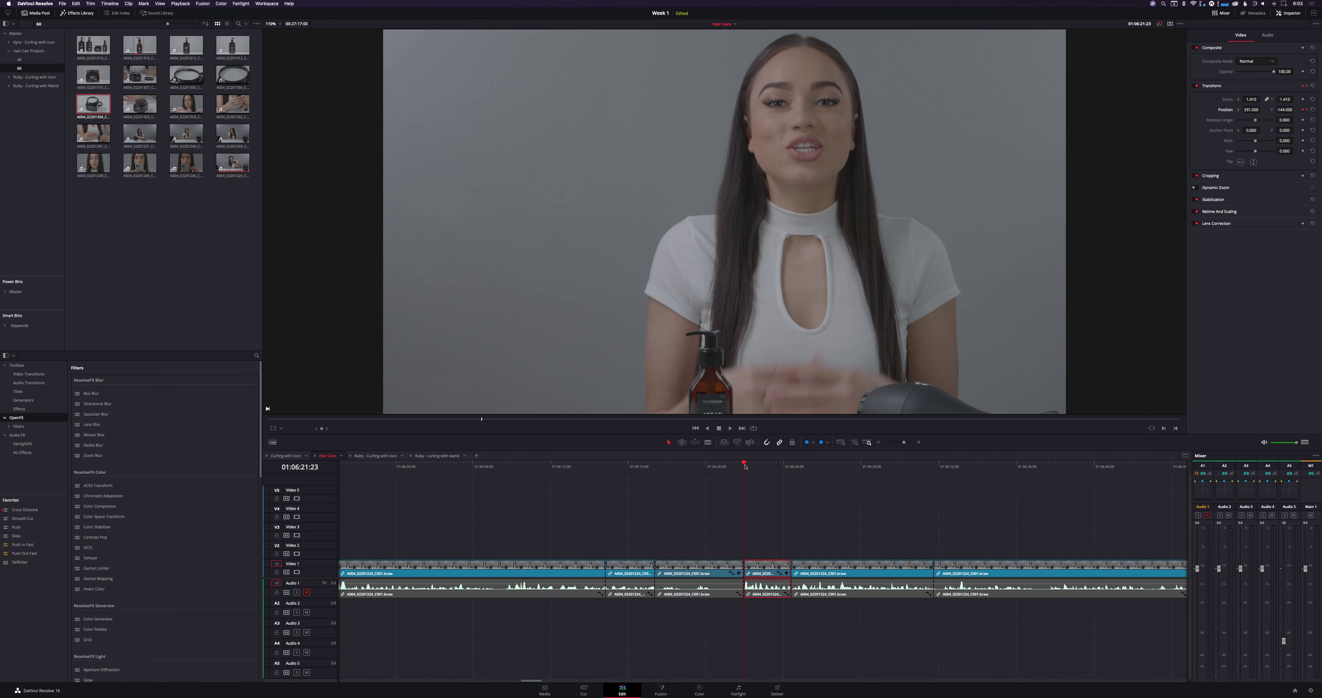
key(space)
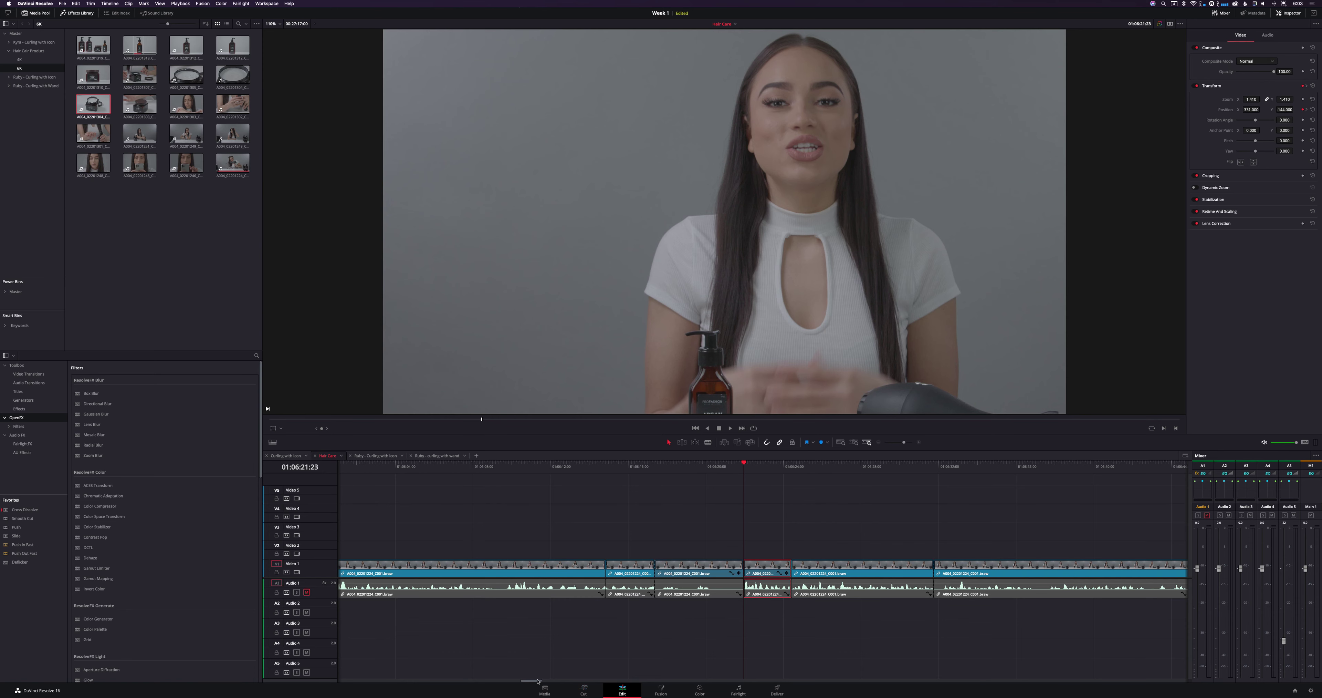
Return to the timeline start, play the opening, and select the V2 presenter clip.
drag(537, 681, 327, 676)
drag(372, 470, 339, 467)
key(space)
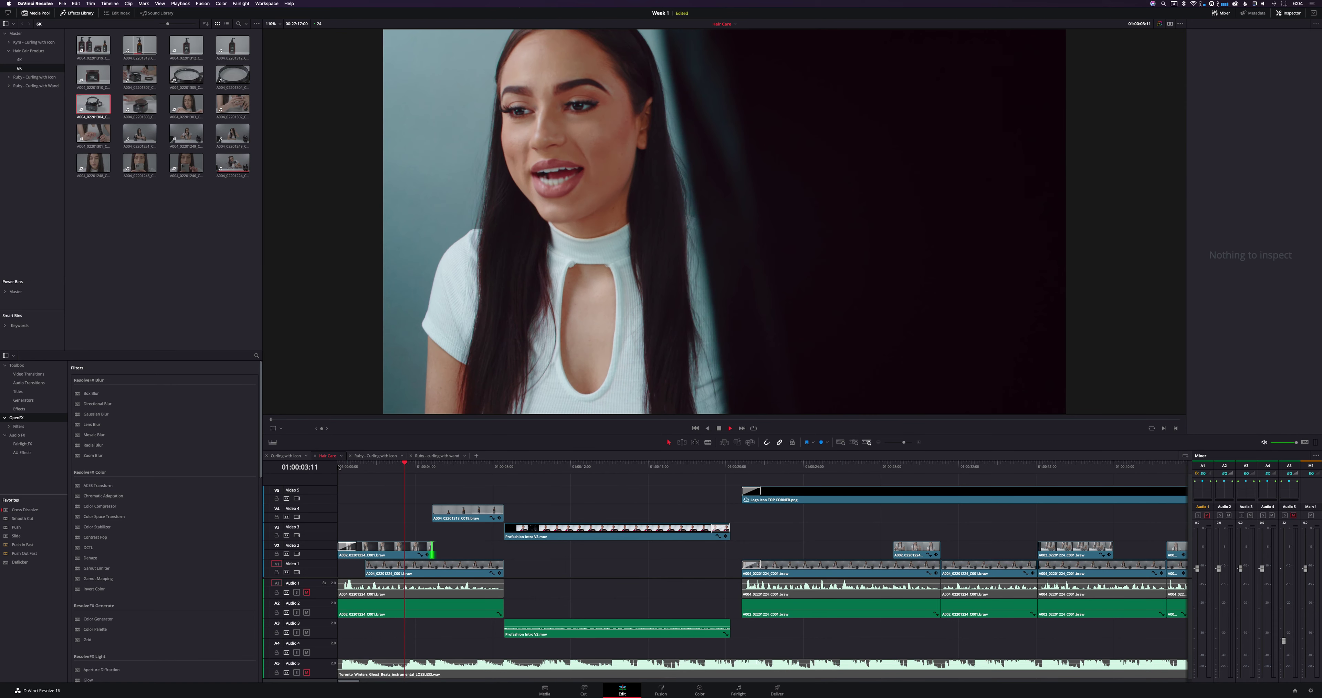
click(382, 467)
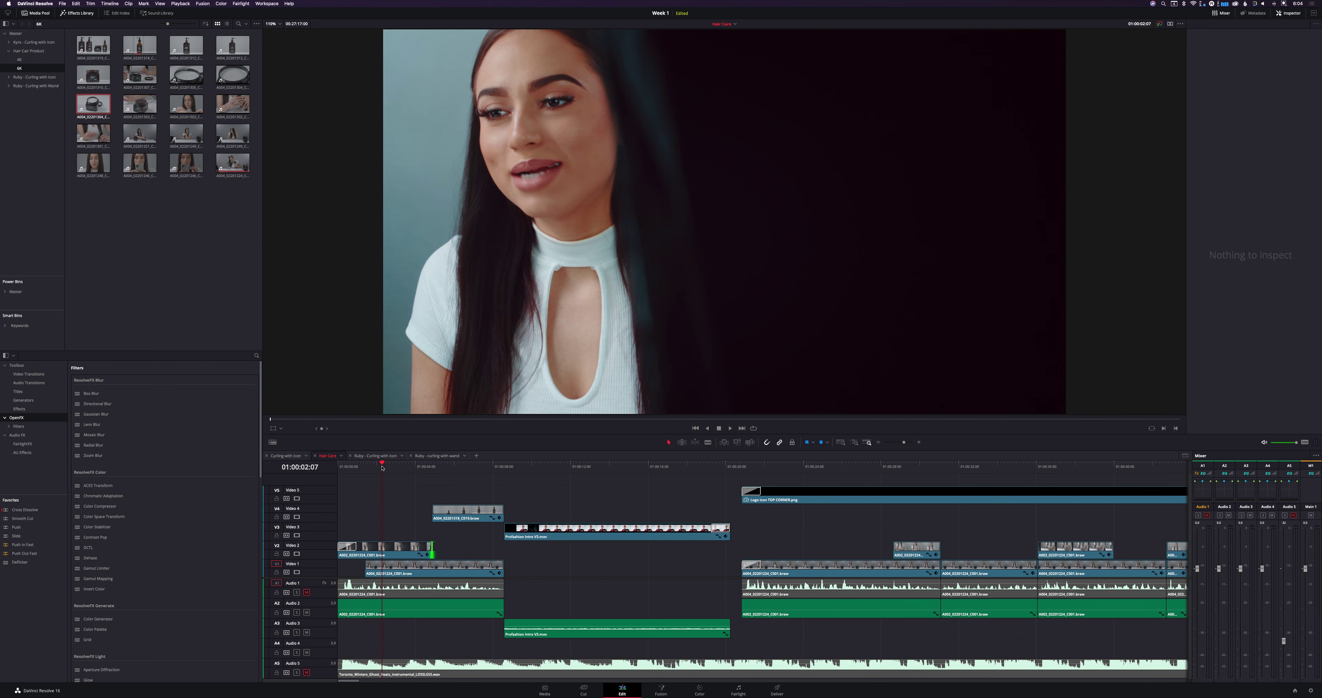
click(391, 547)
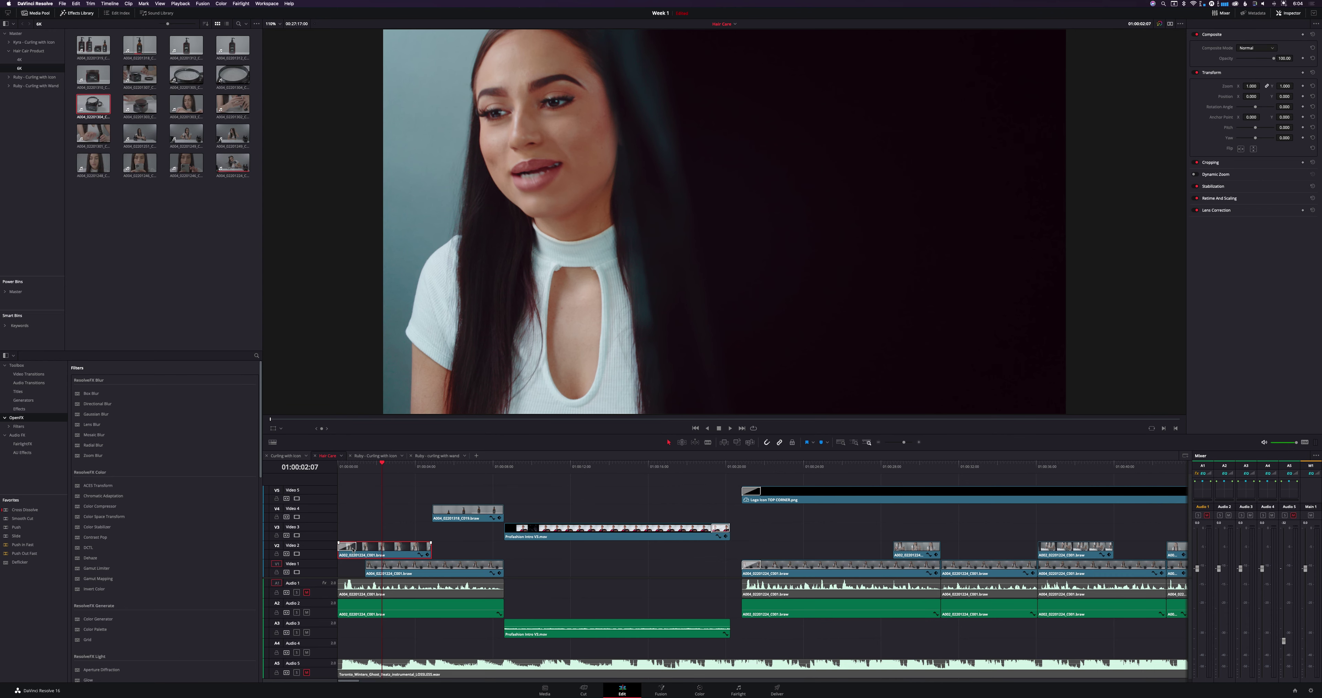
Set a Zoom keyframe on the clip's first frame at 01:00:00:00.
click(343, 470)
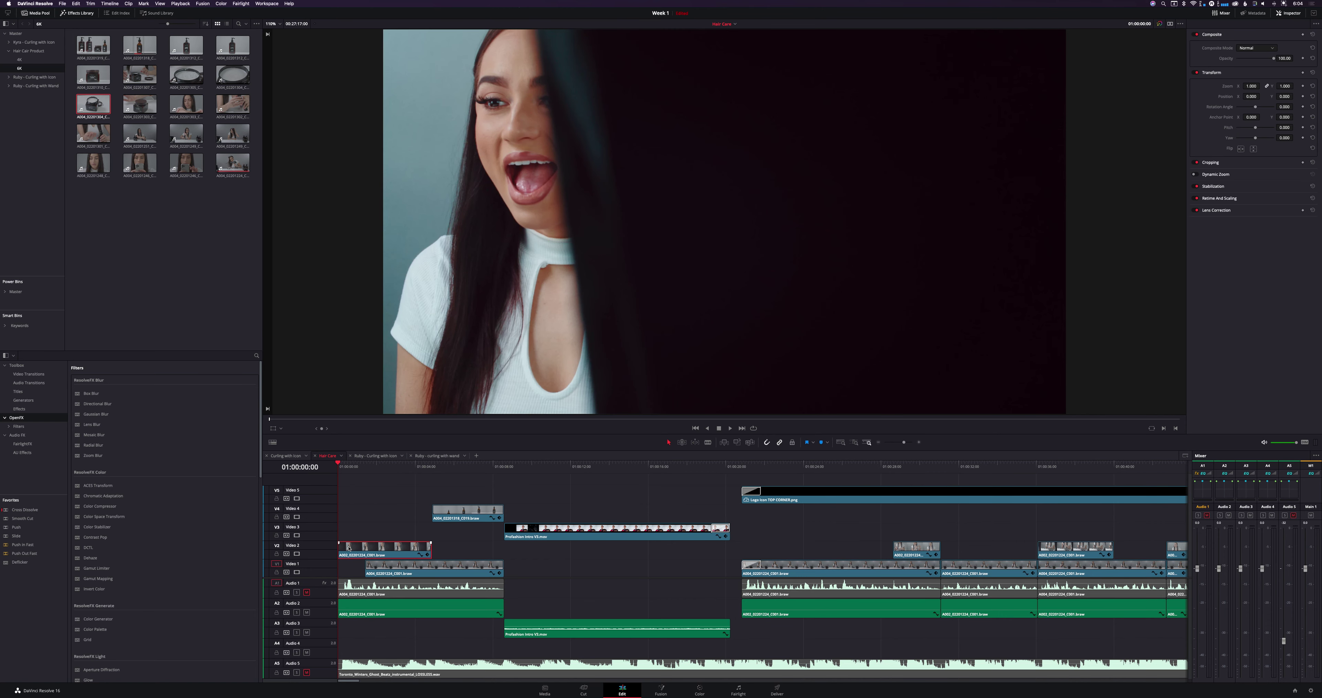
click(1303, 86)
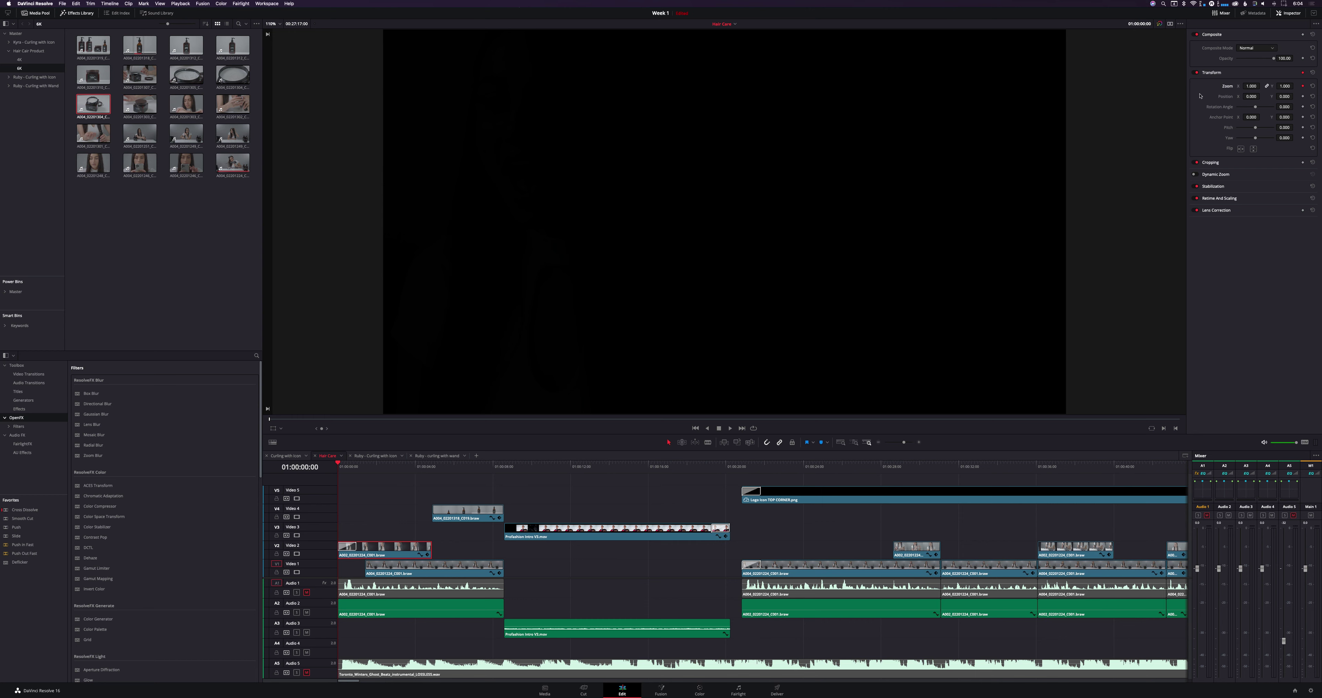
click(425, 467)
drag(426, 467, 430, 467)
key(Home)
Set Zoom to 1.170 on the presenter clip's last frame, then play the push-in from the start.
click(428, 468)
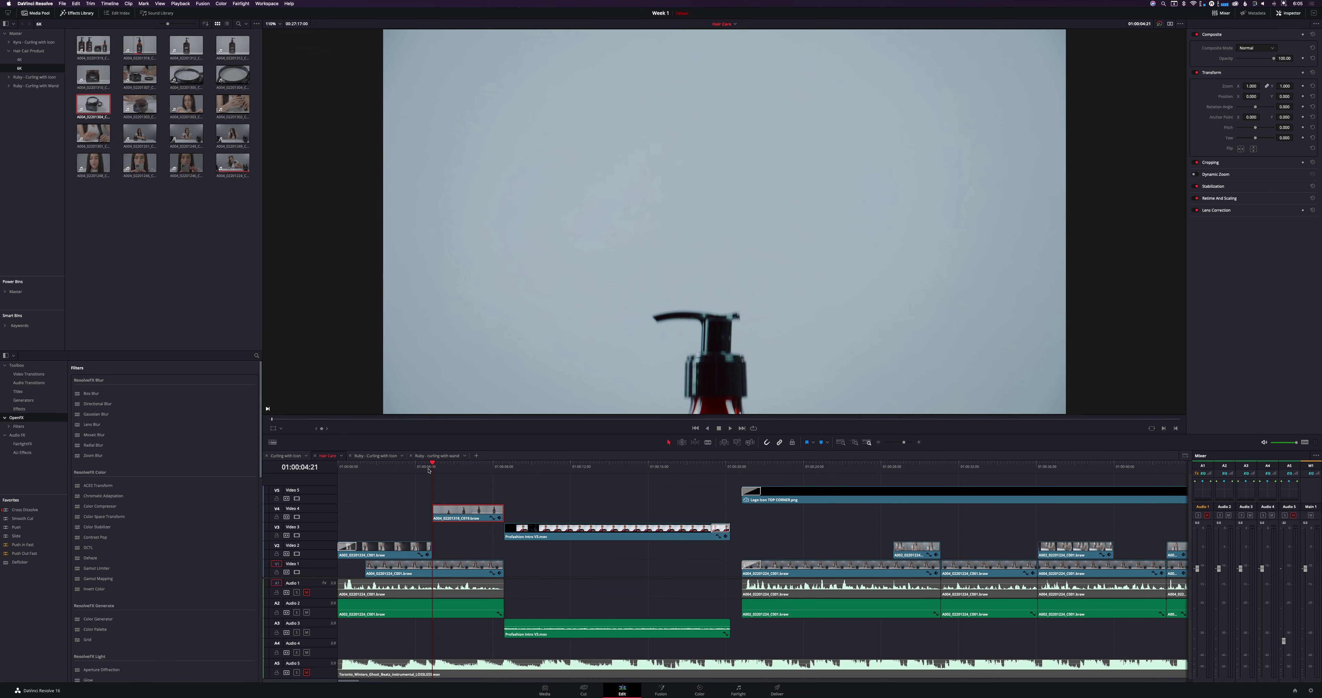
key(Left)
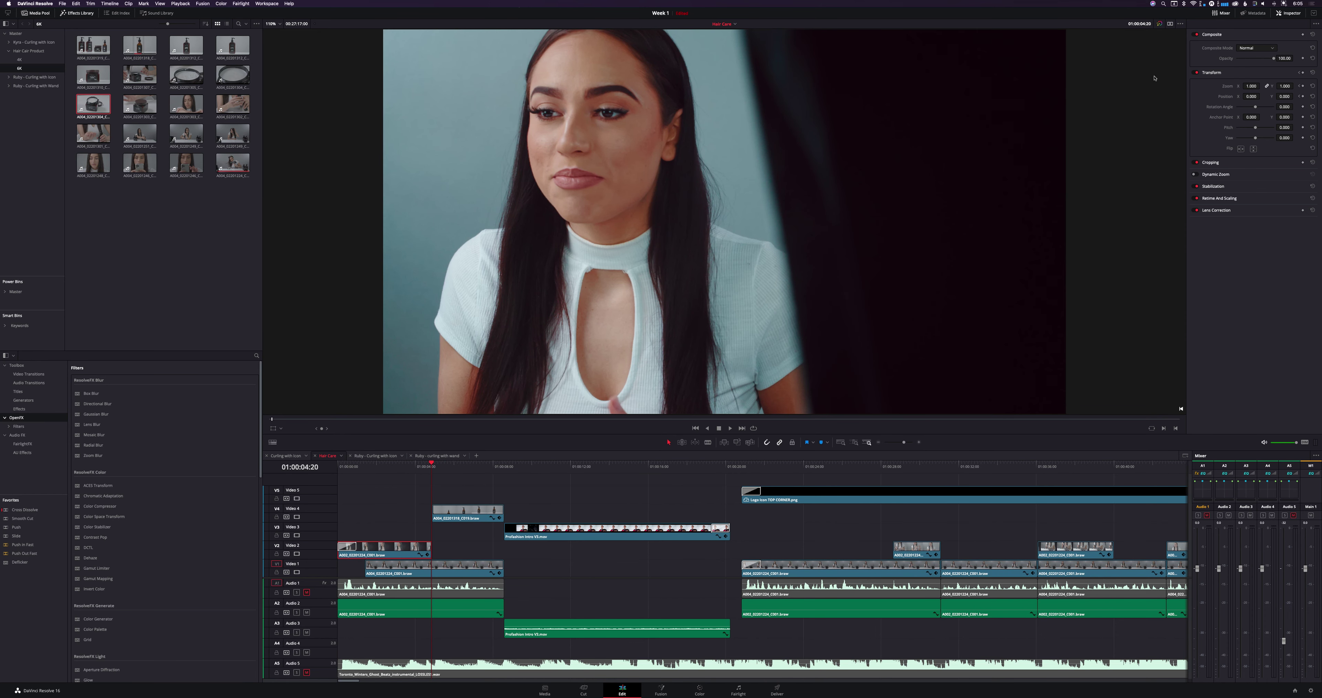
mouse_move(1254, 86)
mouse_down()
mouse_move(1273, 98)
mouse_move(1240, 105)
mouse_up()
drag(430, 464, 325, 469)
key(space)
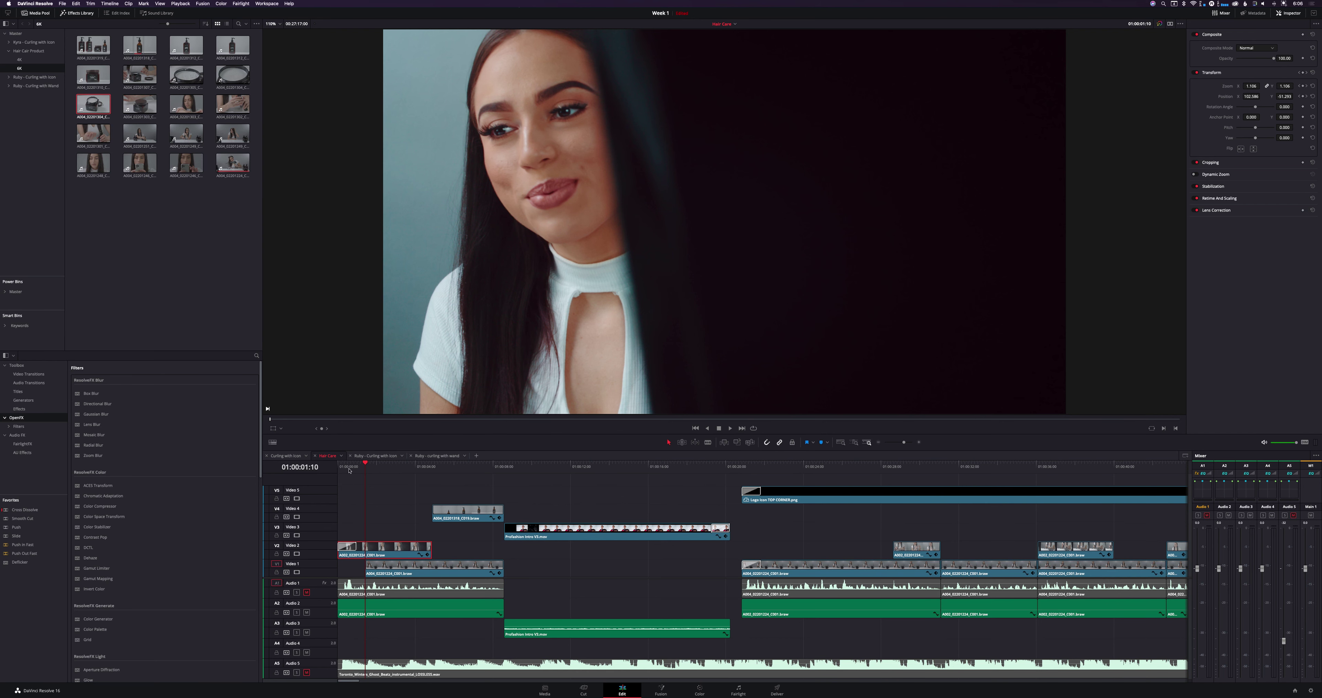
On the presenter clip's last frame, set Rotation Angle to 8.100 and Position Y to -3.000, then play it back.
drag(350, 470, 322, 473)
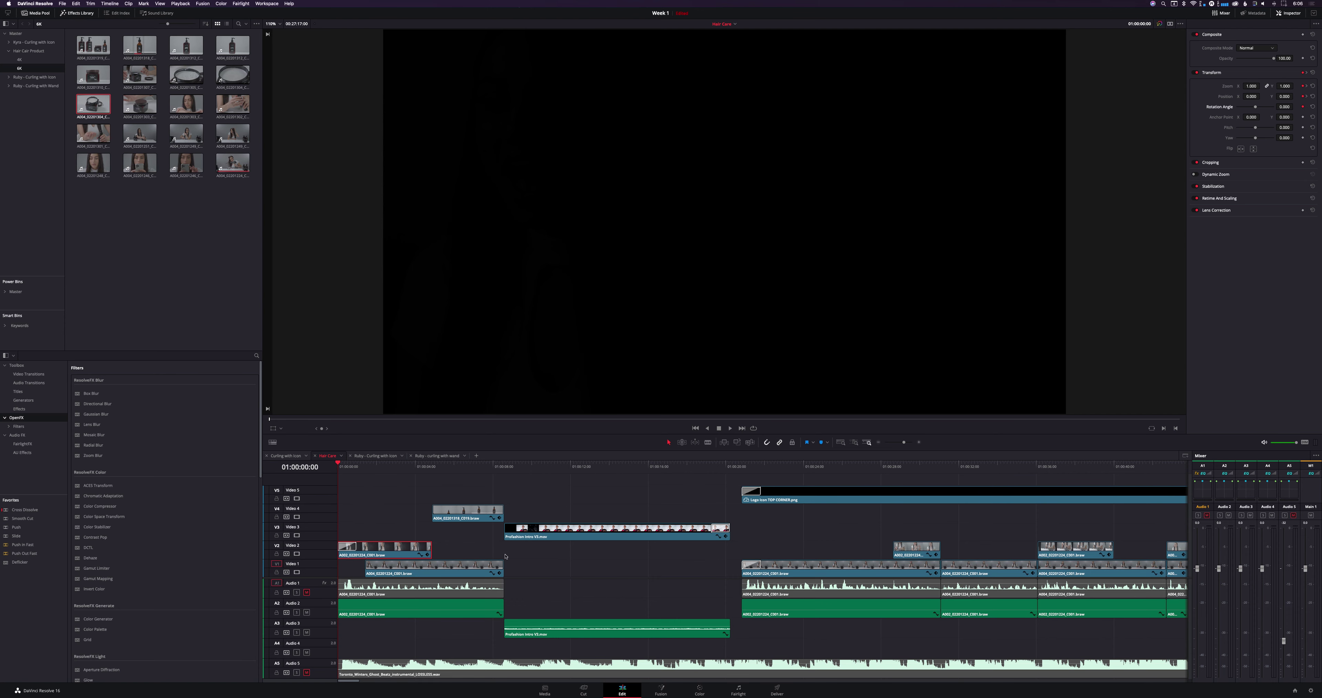
drag(396, 467, 428, 469)
key(Left)
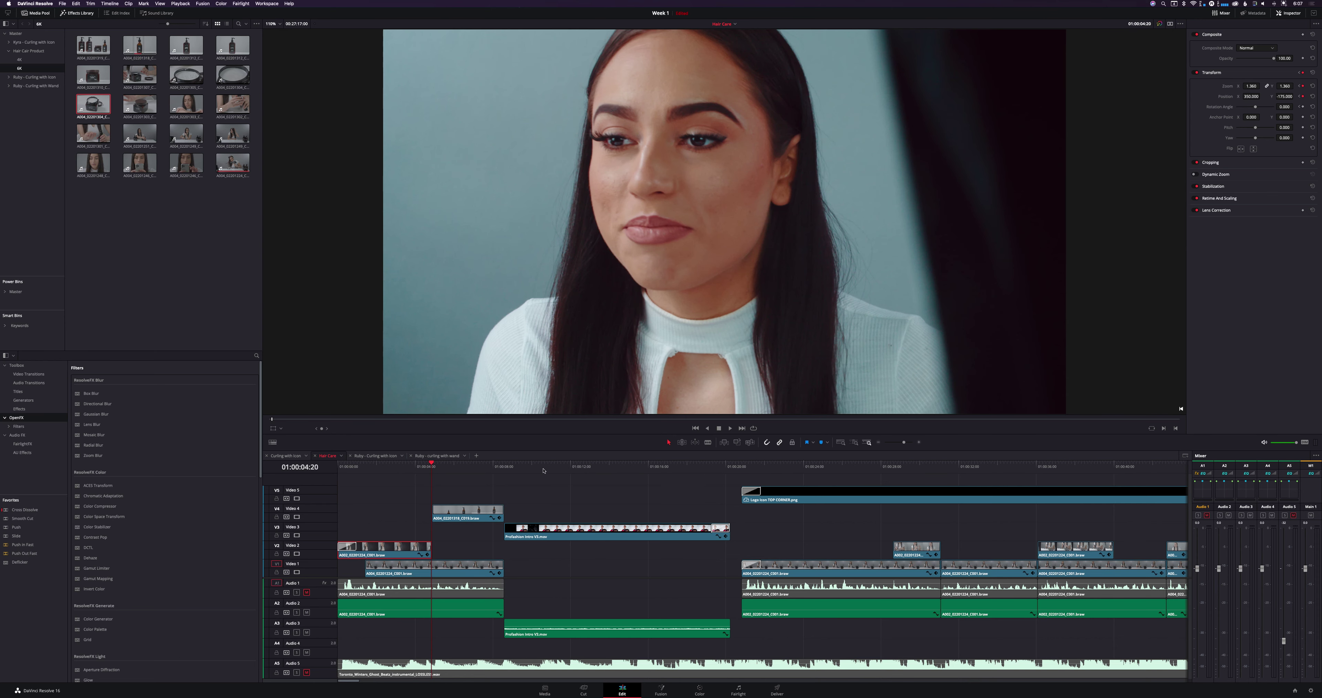
drag(1280, 104, 1306, 100)
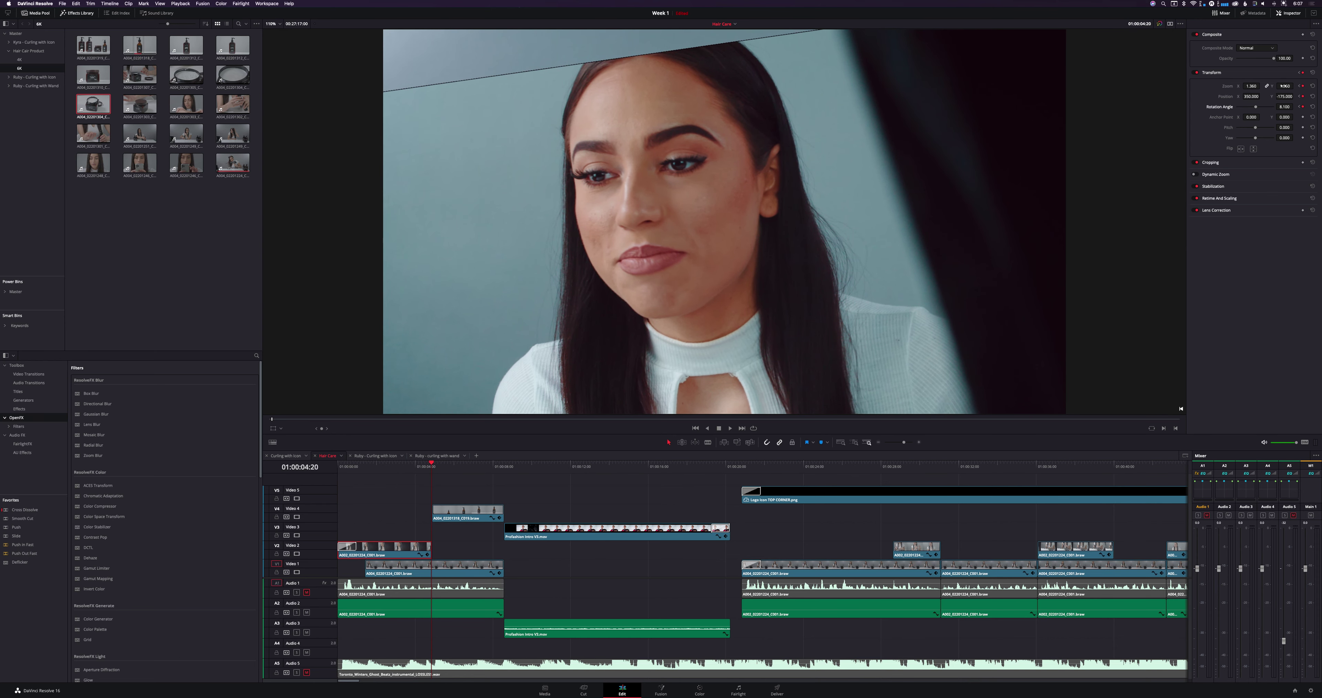
drag(1285, 96, 1294, 96)
drag(676, 345, 684, 342)
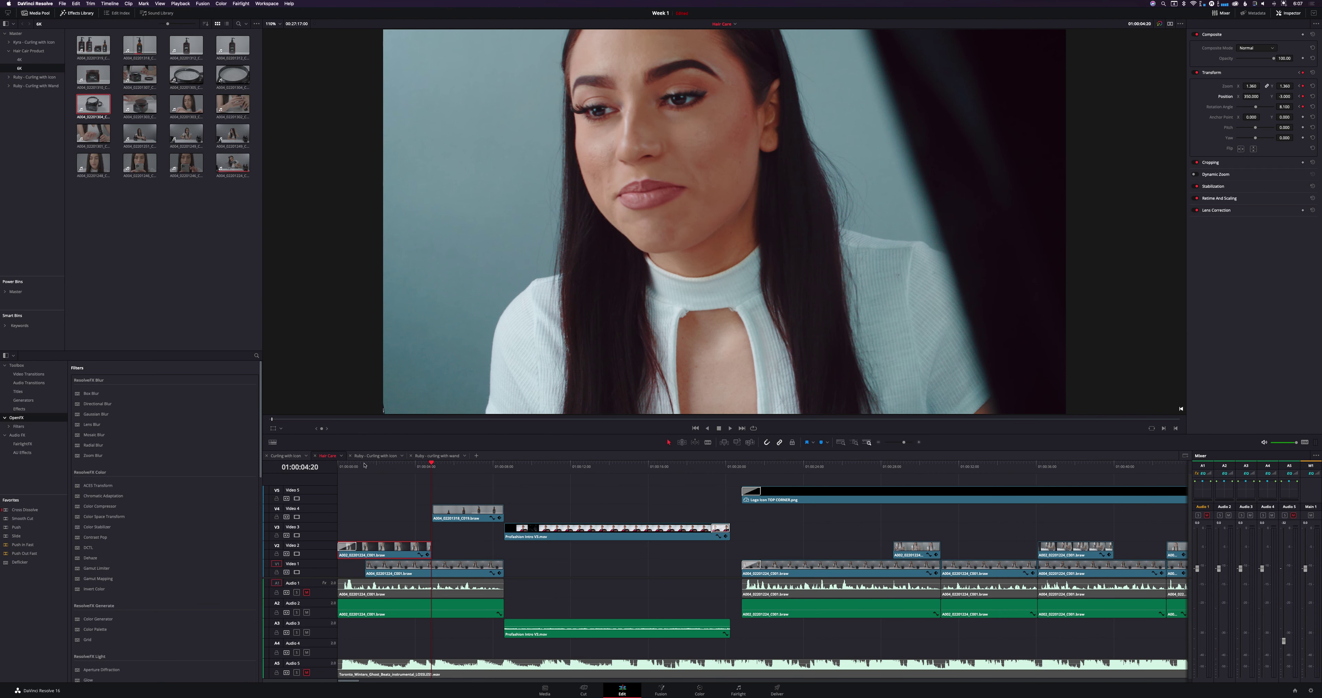
drag(345, 462, 333, 462)
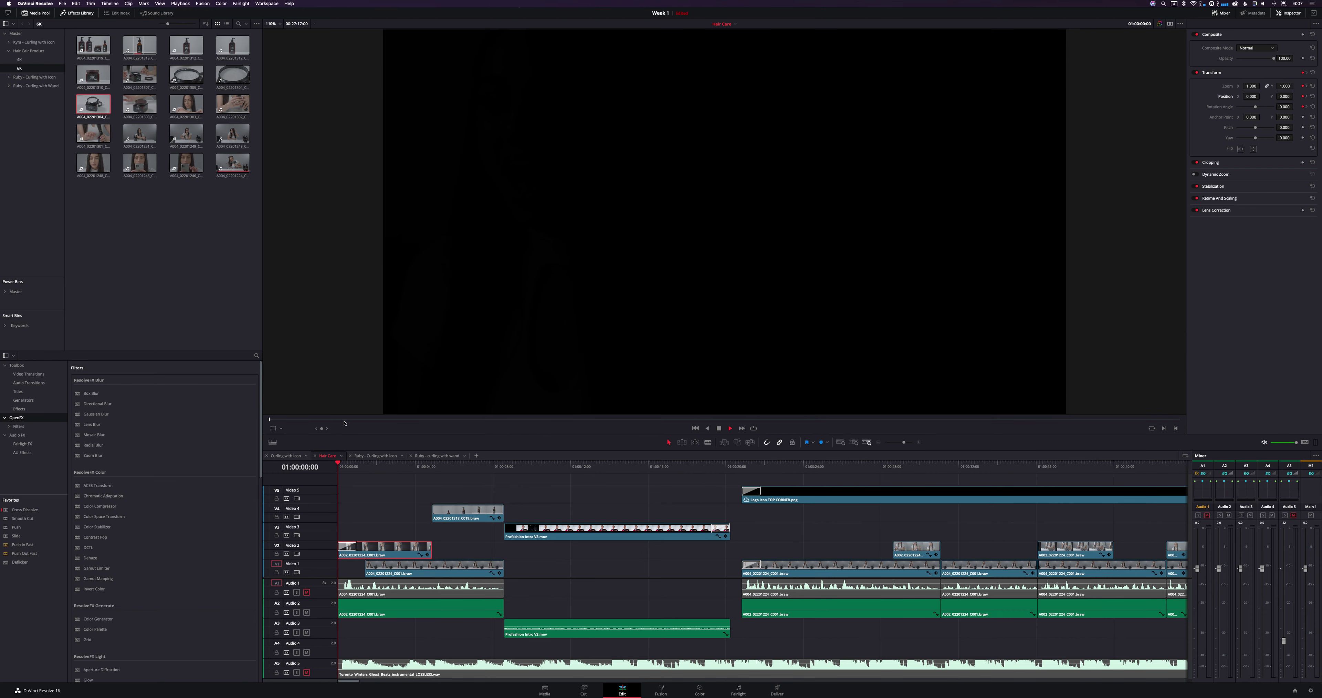
key(space)
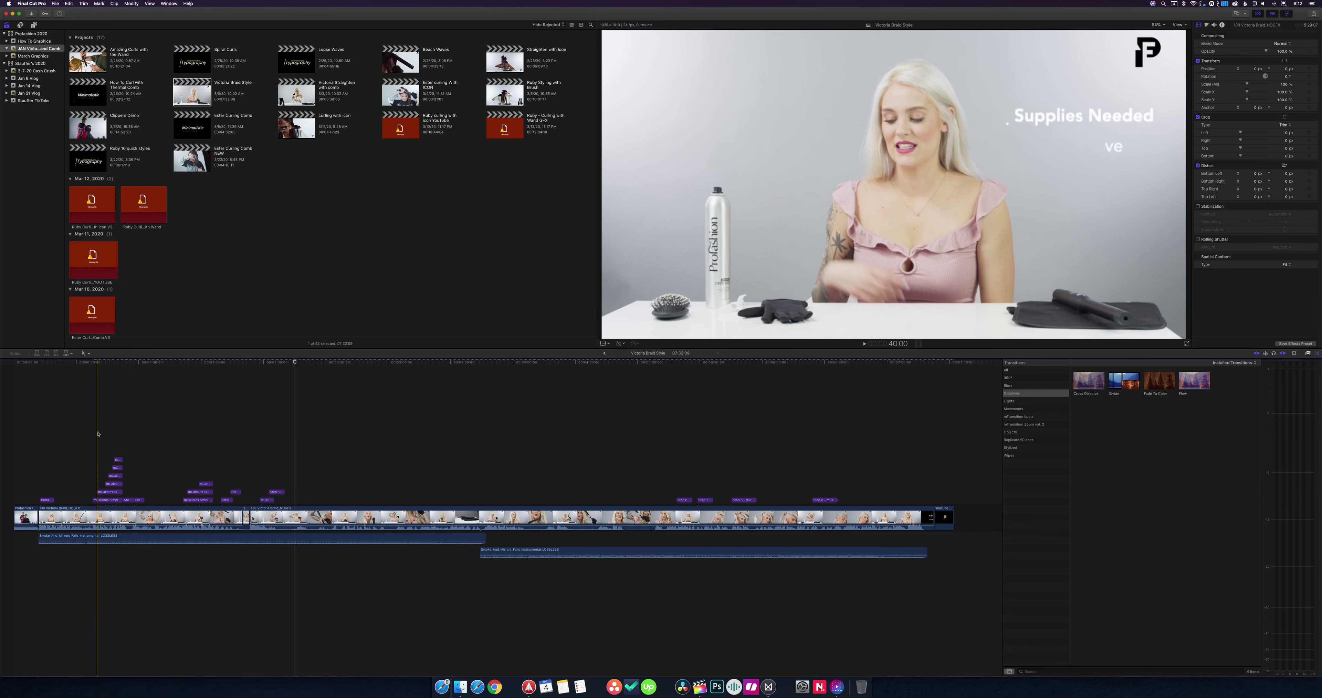
key(space)
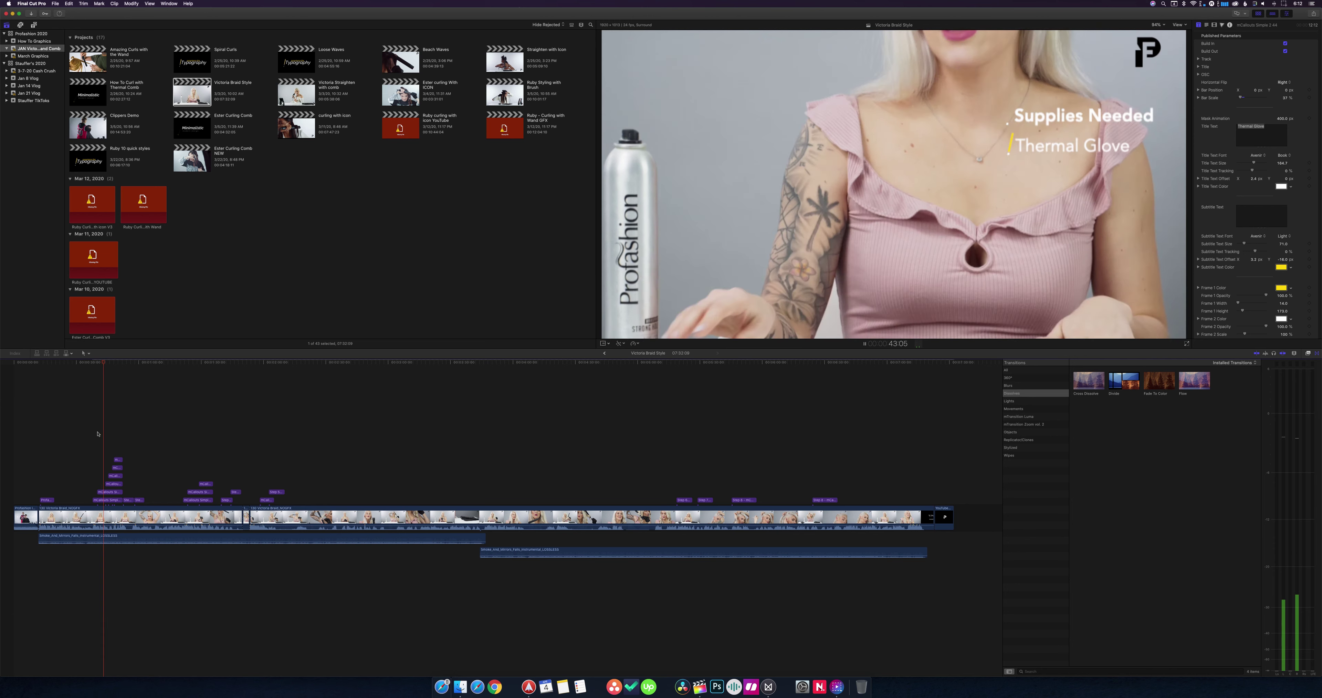
click(231, 444)
key(space)
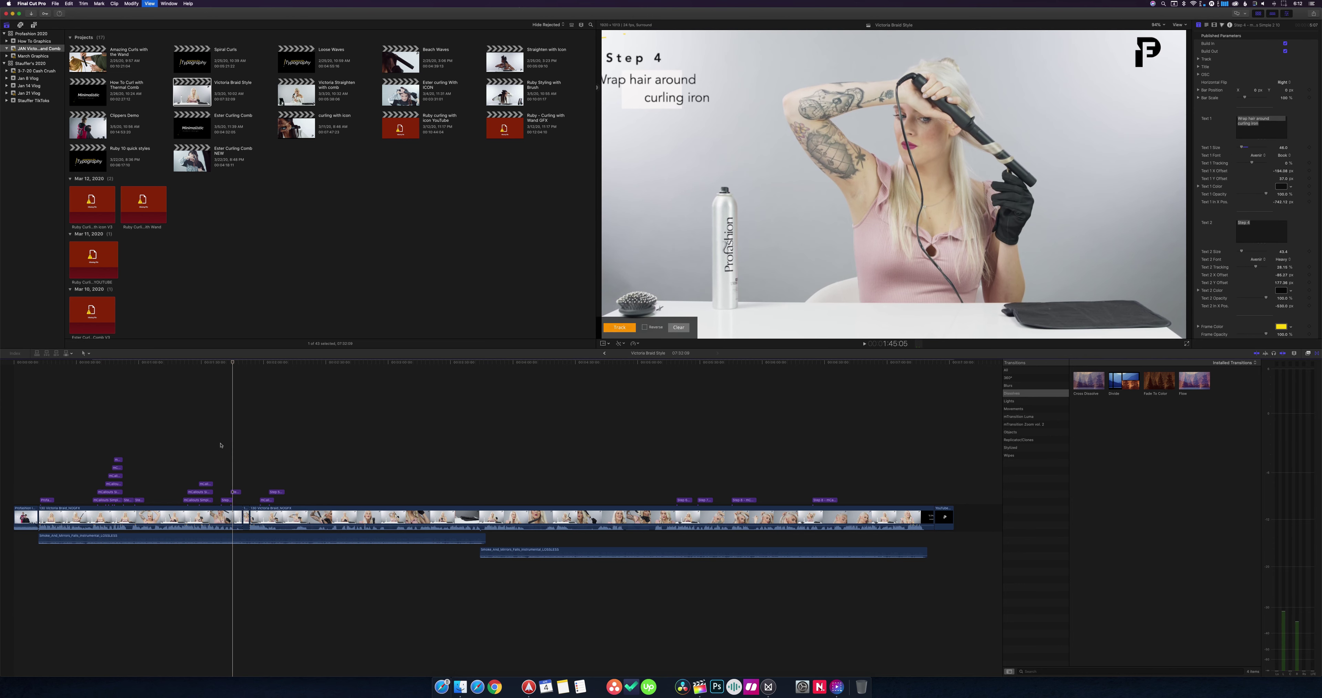
key(space)
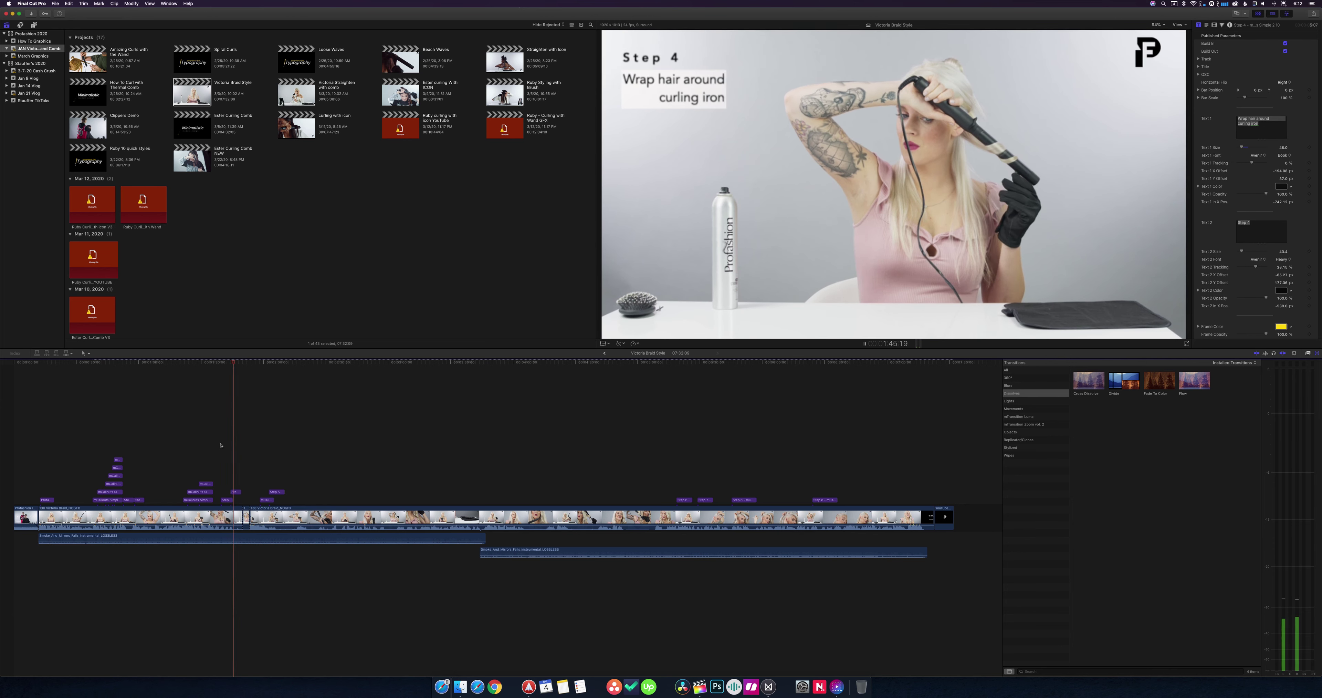